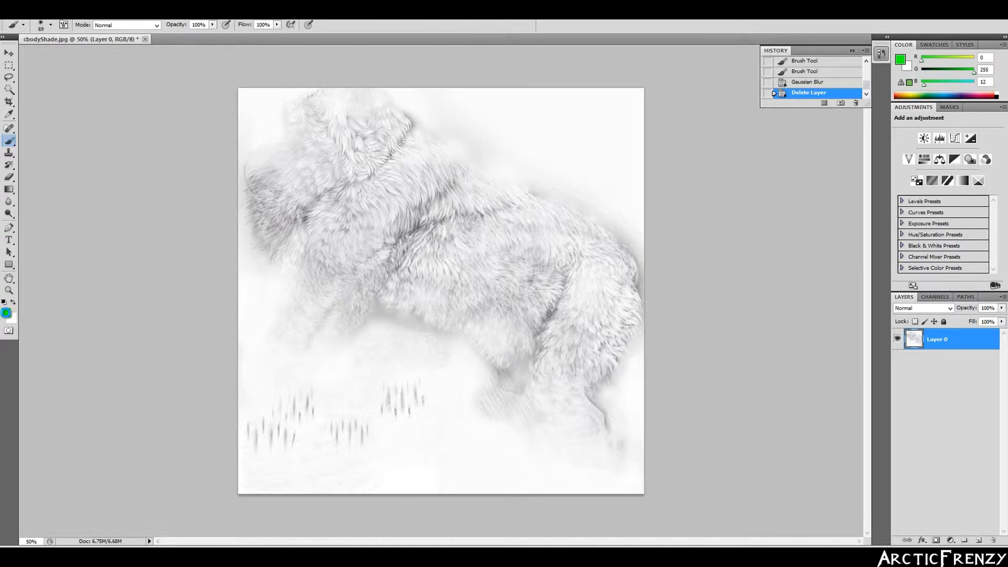
# - Set the foreground colour to bright green 05e31a and switch to the Brush tool
pyautogui.click(6, 314)
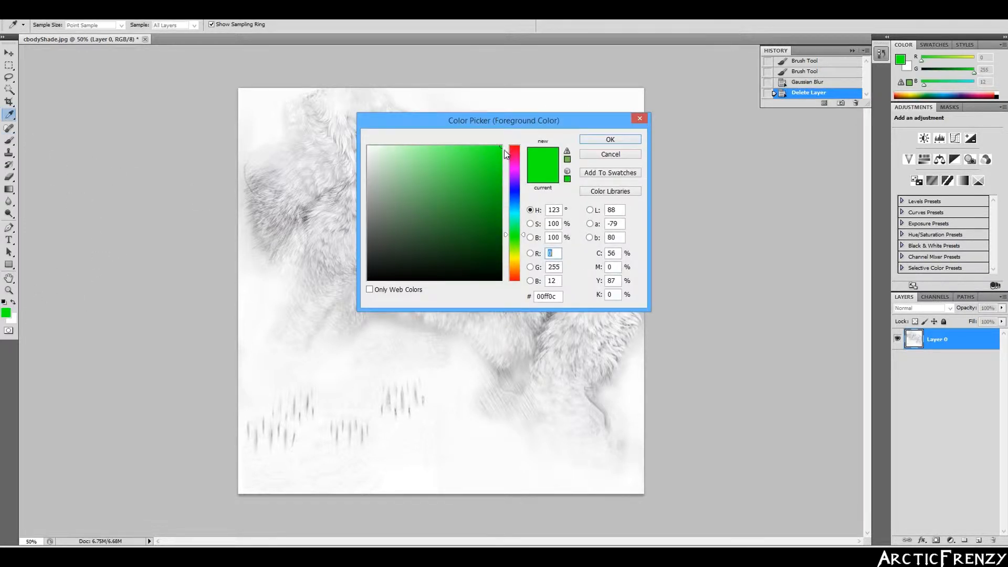
pyautogui.moveTo(519, 234)
pyautogui.mouseDown()
pyautogui.moveTo(527, 223)
pyautogui.moveTo(523, 233)
pyautogui.mouseUp()
pyautogui.moveTo(501, 164)
pyautogui.mouseDown()
pyautogui.moveTo(500, 147)
pyautogui.moveTo(499, 161)
pyautogui.mouseUp()
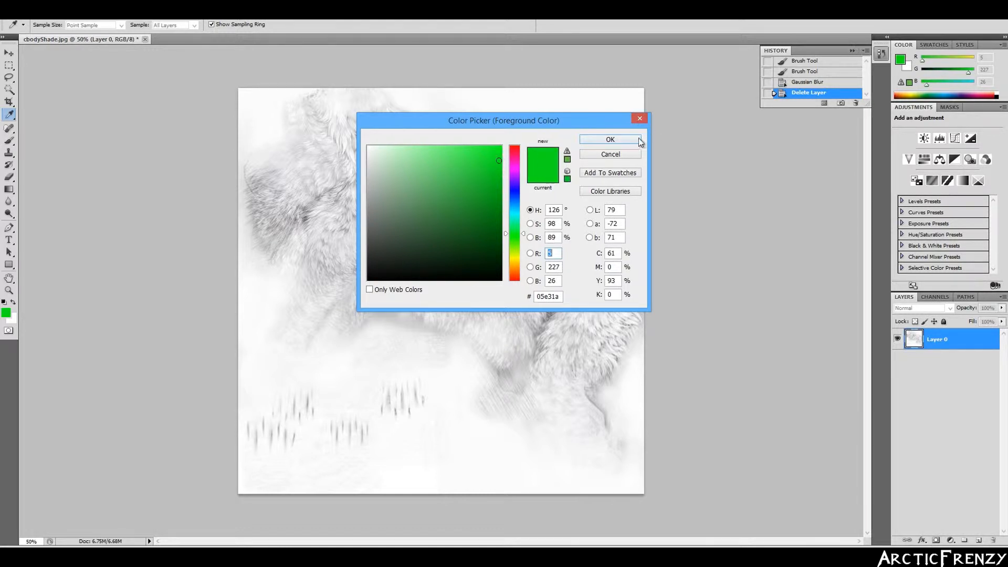
pyautogui.click(625, 140)
pyautogui.press('b')
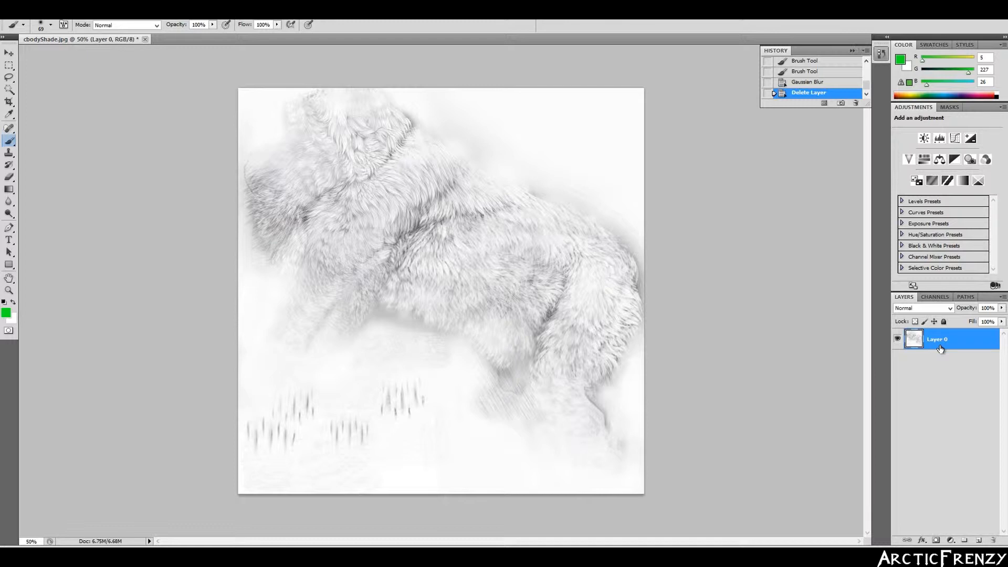
# - Add a new Layer 1 and brush a solid green patch over the wolf's shoulder
pyautogui.hotkey('ctrl', 'shift', 'n')
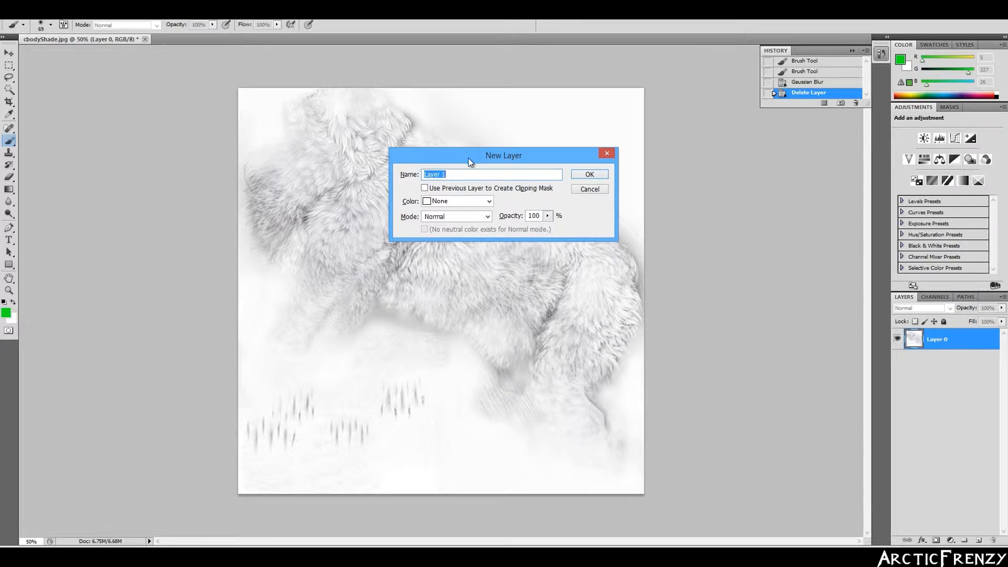
pyautogui.click(573, 173)
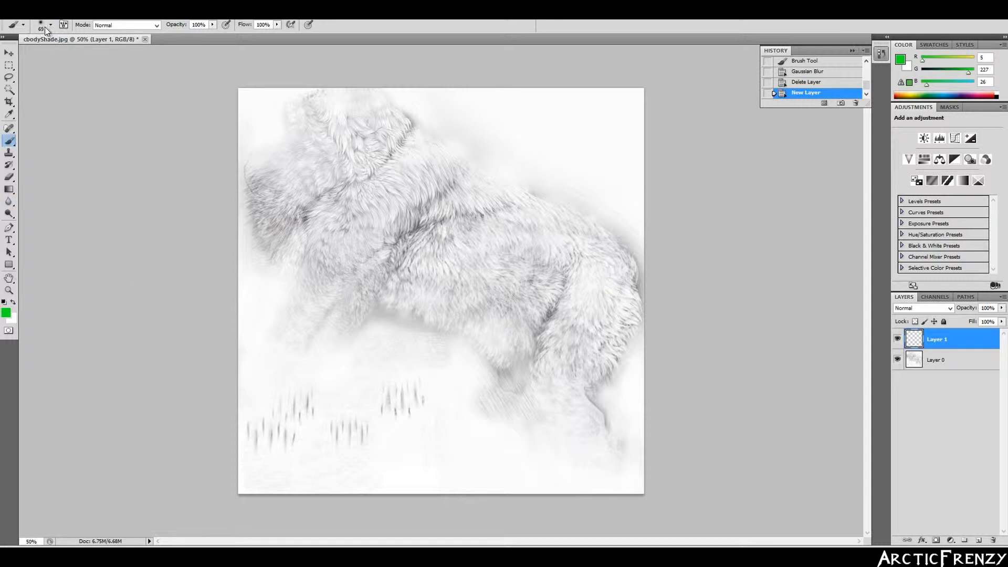
pyautogui.click(9, 277)
pyautogui.press('space')
pyautogui.moveTo(477, 245)
pyautogui.mouseDown()
pyautogui.moveTo(488, 236)
pyautogui.moveTo(462, 273)
pyautogui.moveTo(517, 223)
pyautogui.moveTo(476, 289)
pyautogui.moveTo(505, 251)
pyautogui.moveTo(504, 235)
pyautogui.moveTo(487, 271)
pyautogui.mouseUp()
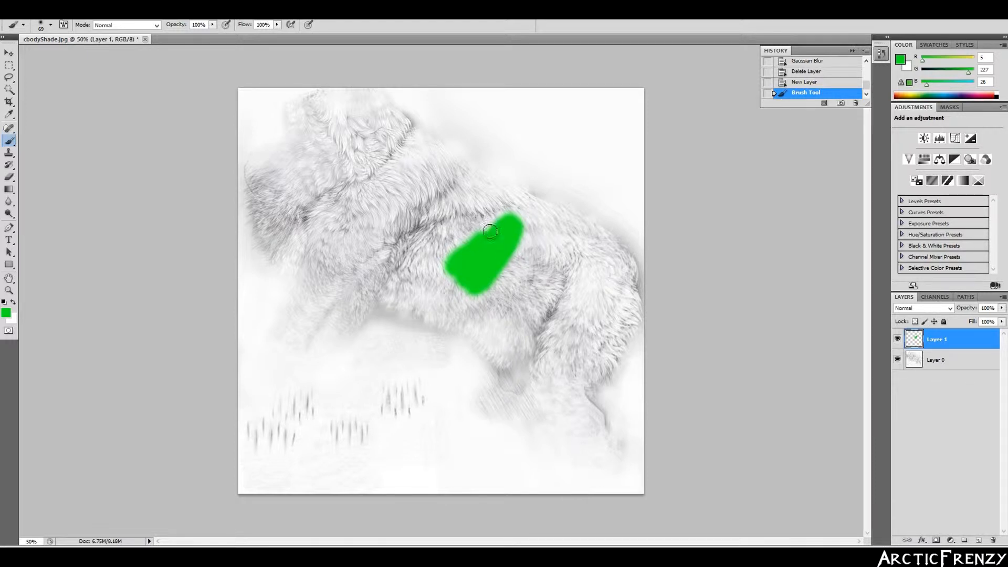
# - Duplicate Layer 1 as a new layer named 'glow amb'
pyautogui.rightClick(934, 342)
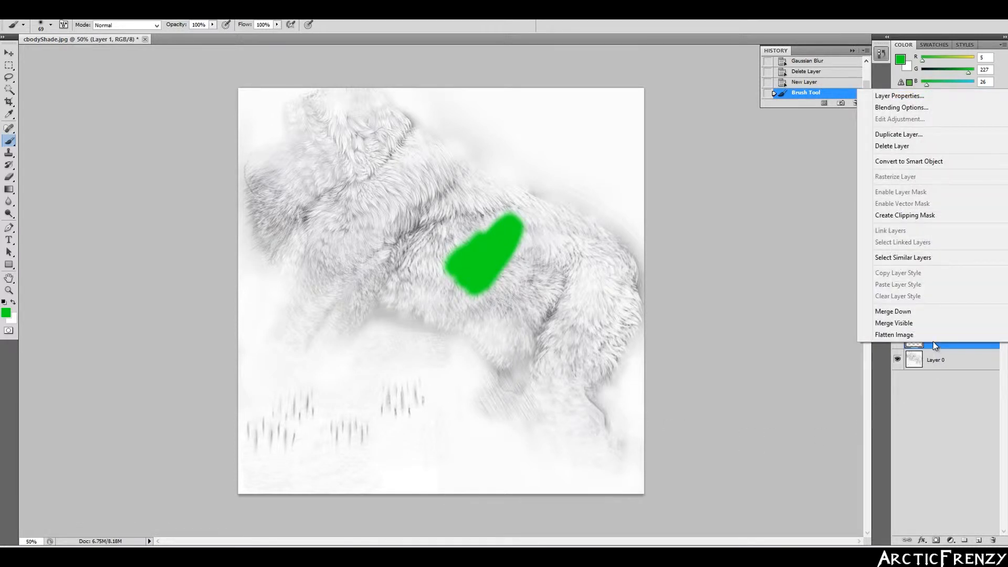
pyautogui.click(925, 136)
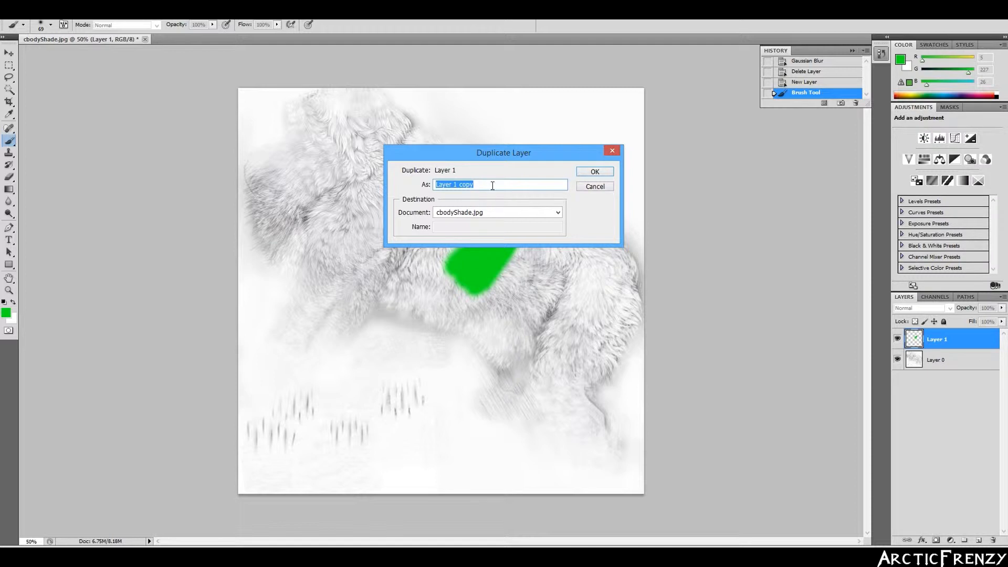
pyautogui.write('glow amb')
pyautogui.click(606, 173)
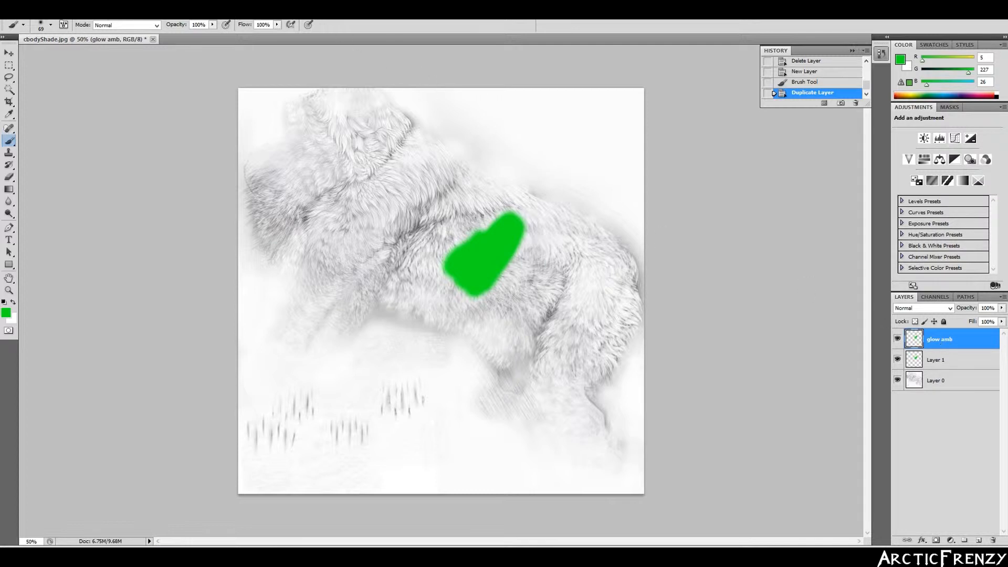
# - Apply a Gaussian Blur of about 4.8 pixels to the glow amb layer
pyautogui.click(148, 11)
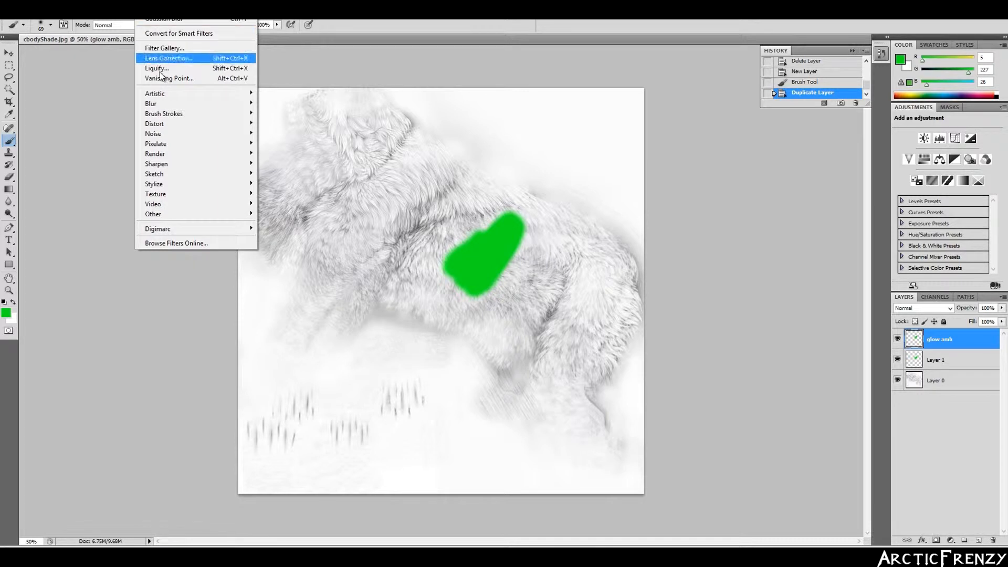
pyautogui.moveTo(154, 109)
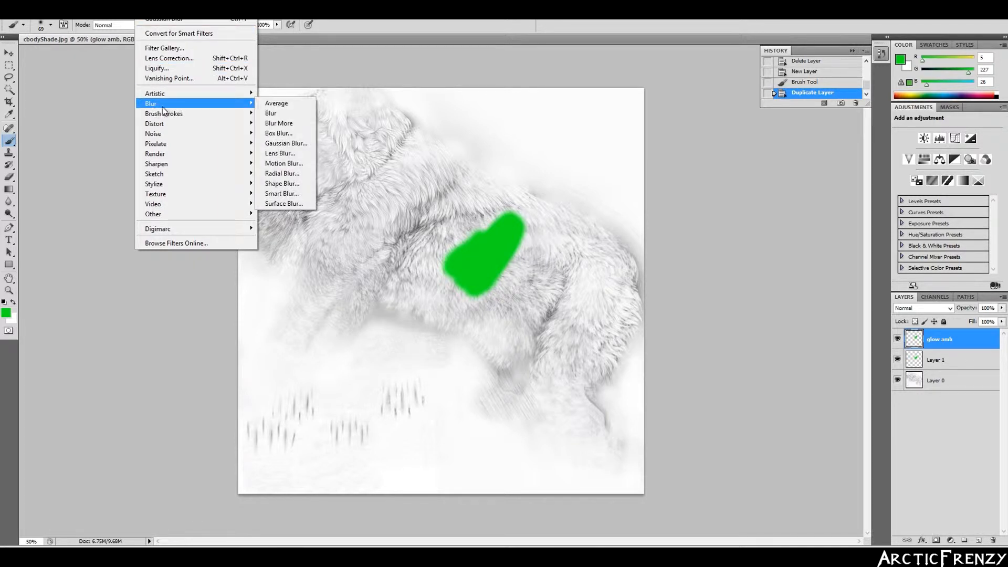
pyautogui.click(307, 144)
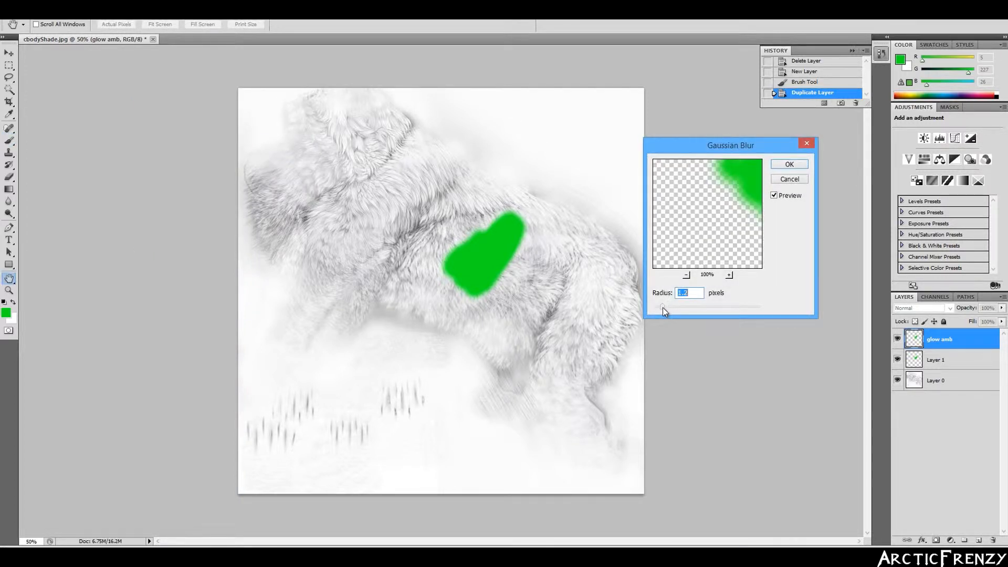
pyautogui.moveTo(702, 303); pyautogui.dragTo(682, 306)
pyautogui.moveTo(681, 306); pyautogui.dragTo(682, 311)
pyautogui.click(791, 165)
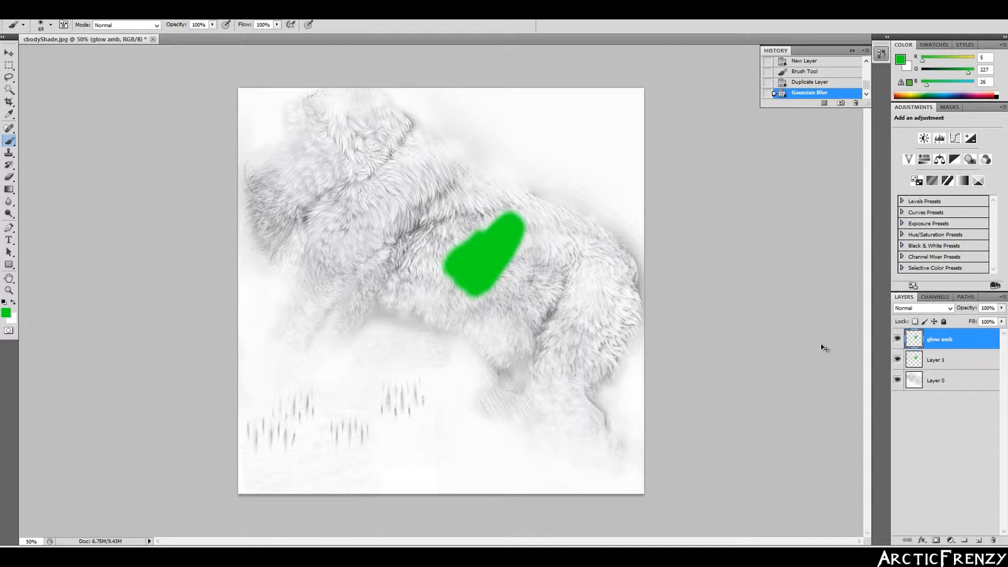
# - Create a new layer named 'light'
pyautogui.hotkey('ctrl', 'shift', 'n')
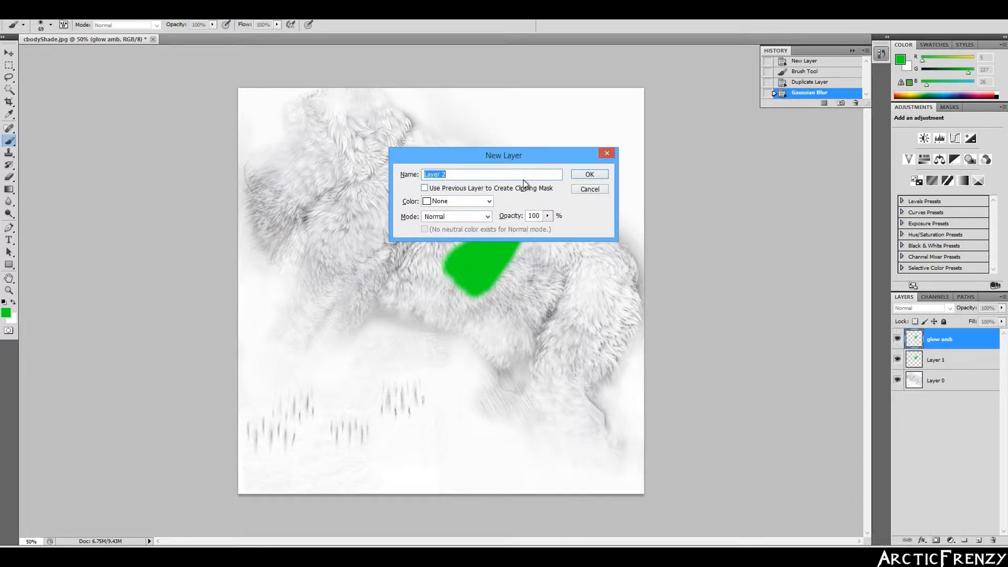
pyautogui.write('light')
pyautogui.click(601, 173)
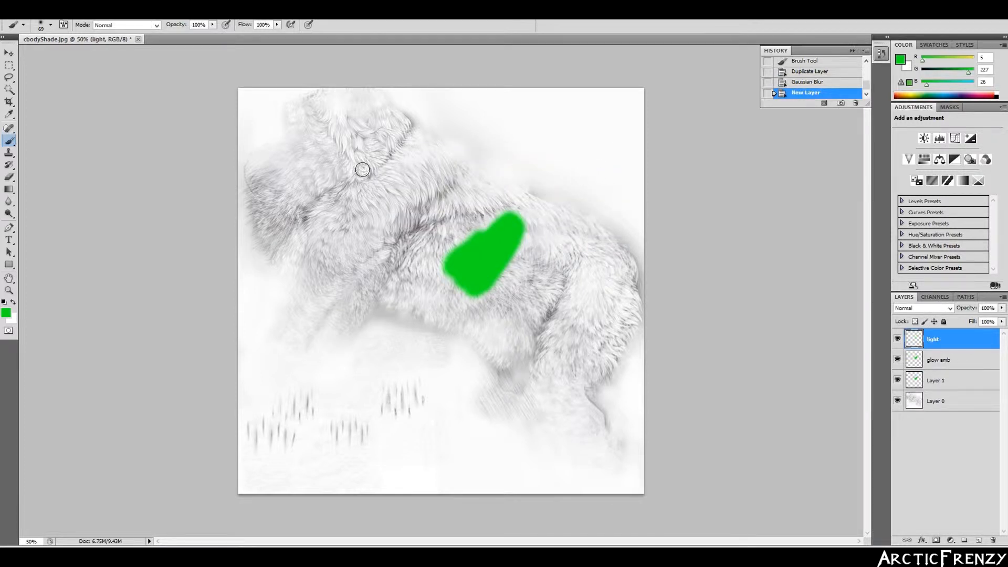
# - Paint brighter green 00ff18 inside the existing green patch on the light layer
pyautogui.click(6, 314)
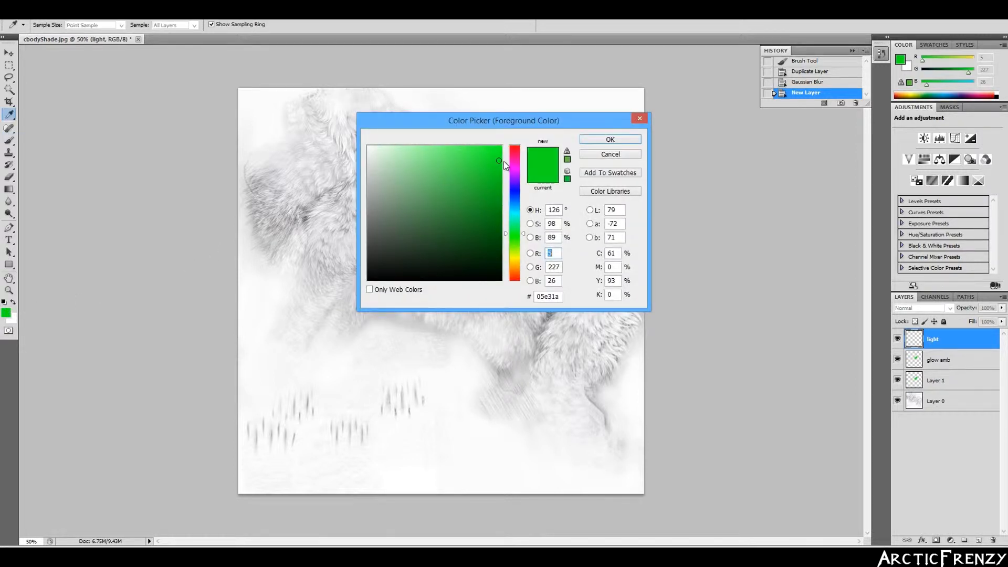
pyautogui.write('4')
pyautogui.moveTo(499, 160); pyautogui.dragTo(506, 131)
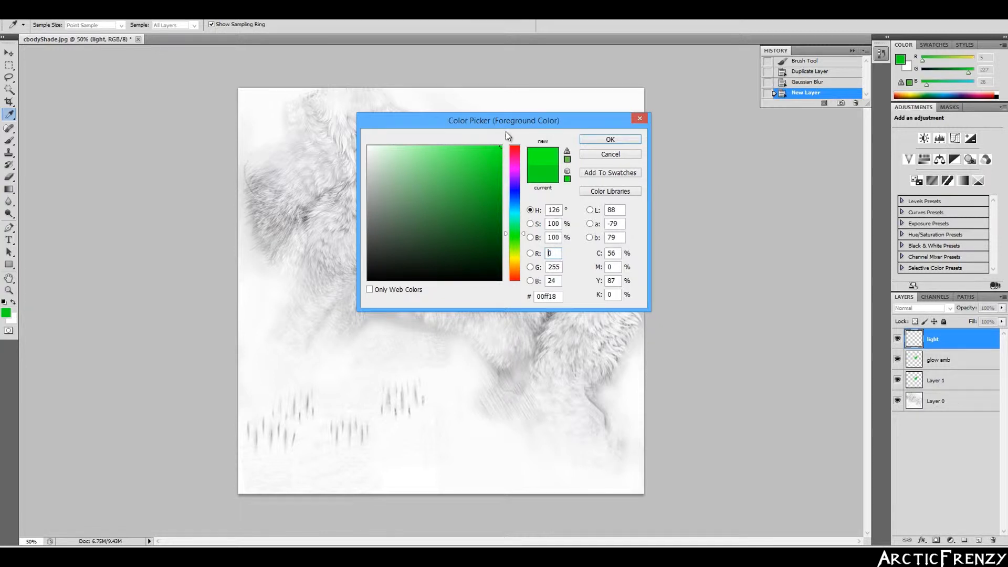
pyautogui.click(605, 140)
pyautogui.moveTo(490, 239)
pyautogui.mouseDown()
pyautogui.moveTo(477, 267)
pyautogui.moveTo(481, 259)
pyautogui.mouseUp()
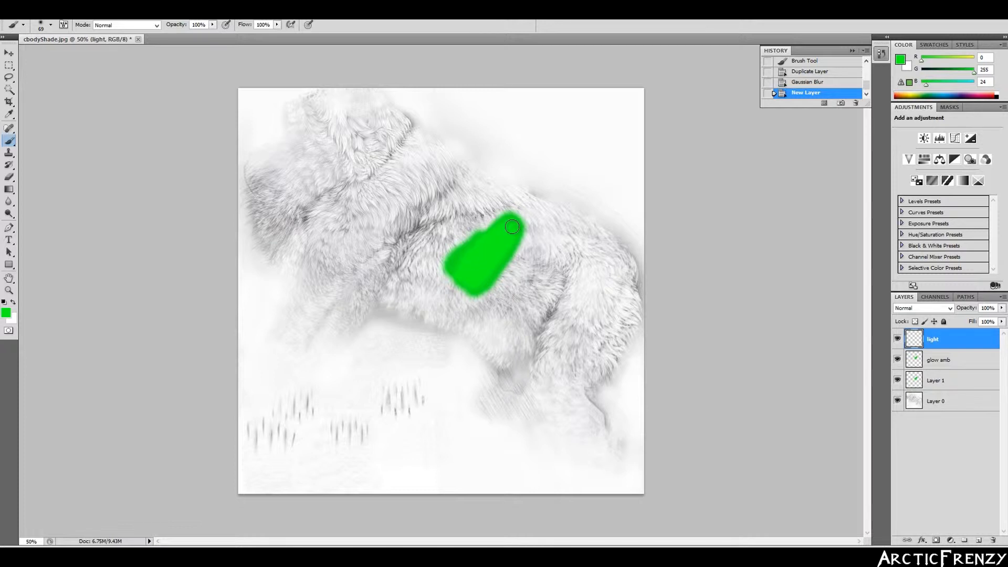
pyautogui.click(477, 259)
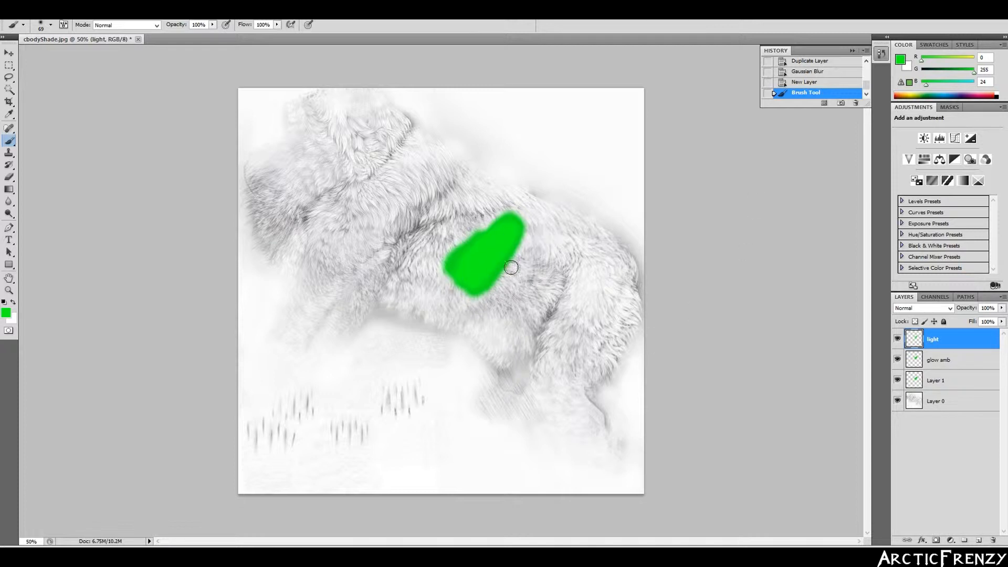
# - Hide Layer 0 and export the glow as transparent PNG 'gowbod' into the glow folder
pyautogui.click(898, 402)
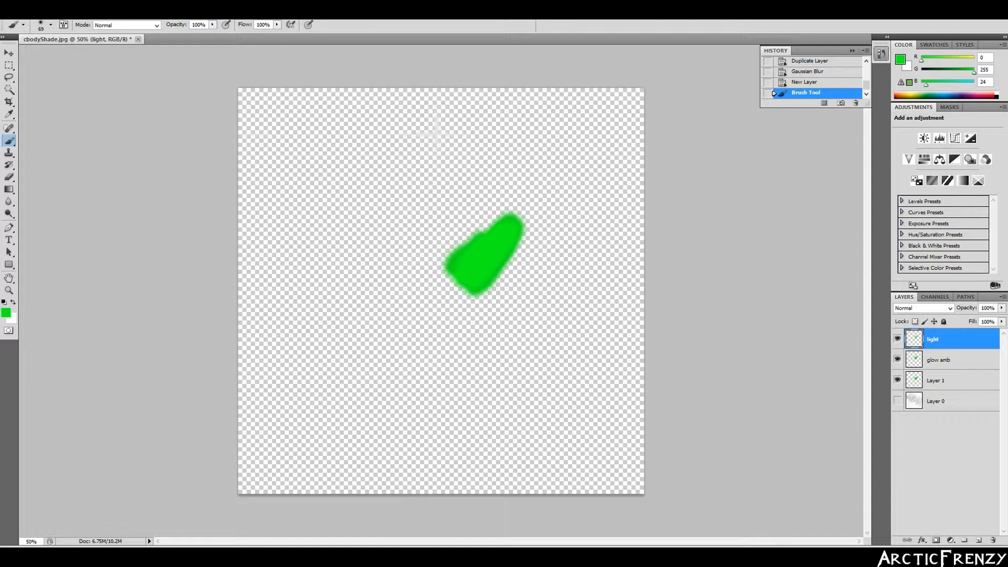
pyautogui.click(29, 11)
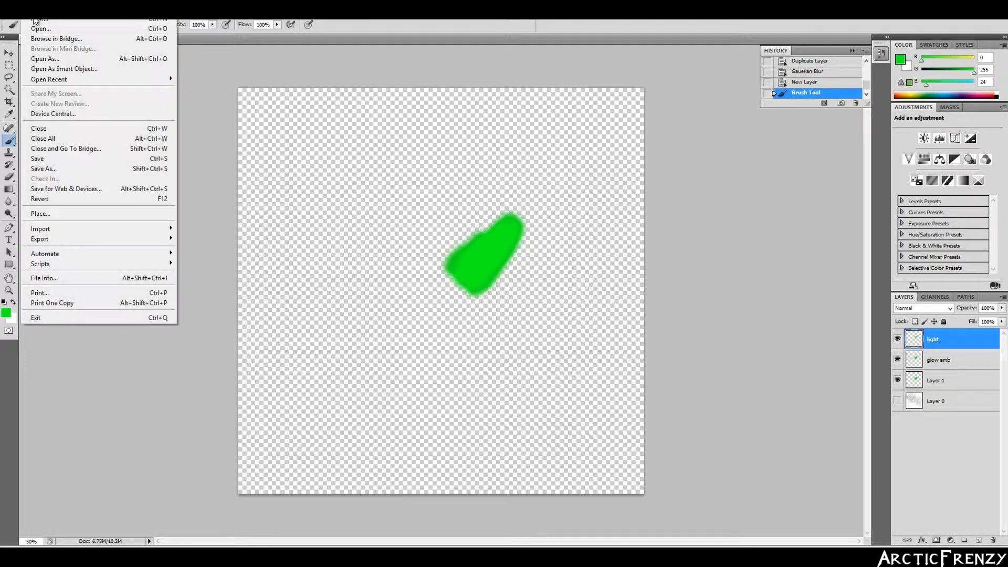
pyautogui.click(70, 193)
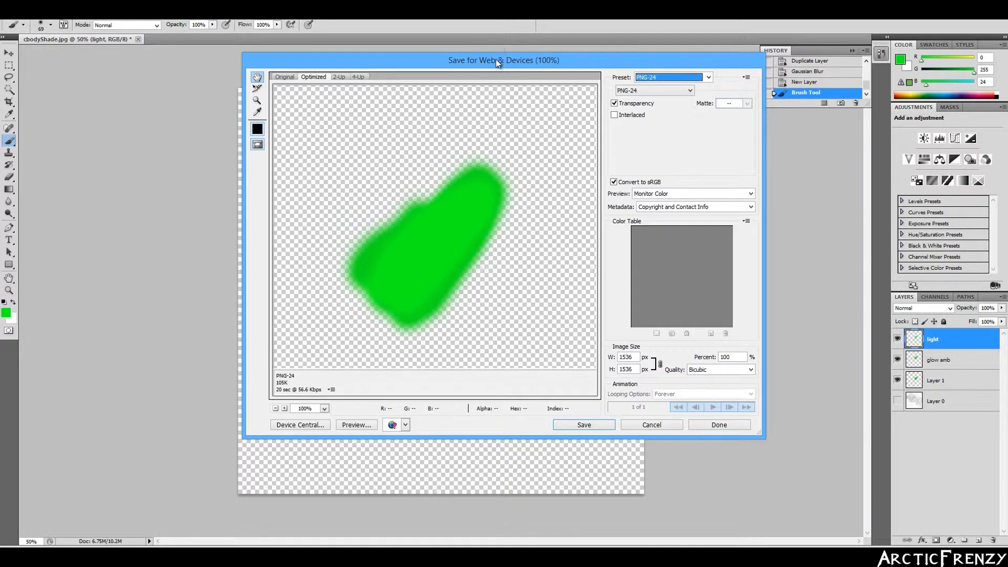
pyautogui.moveTo(506, 61); pyautogui.dragTo(440, 56)
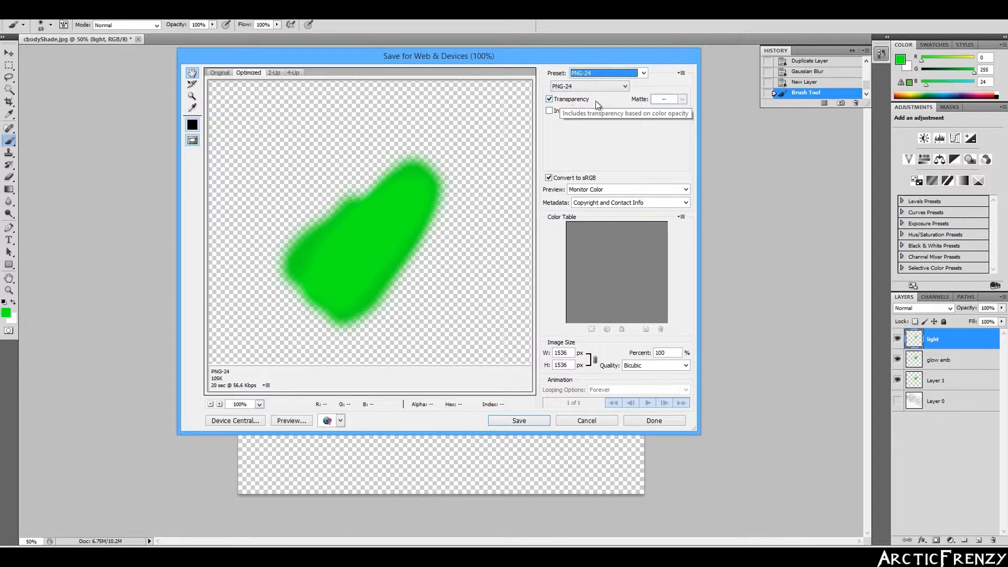
pyautogui.click(519, 420)
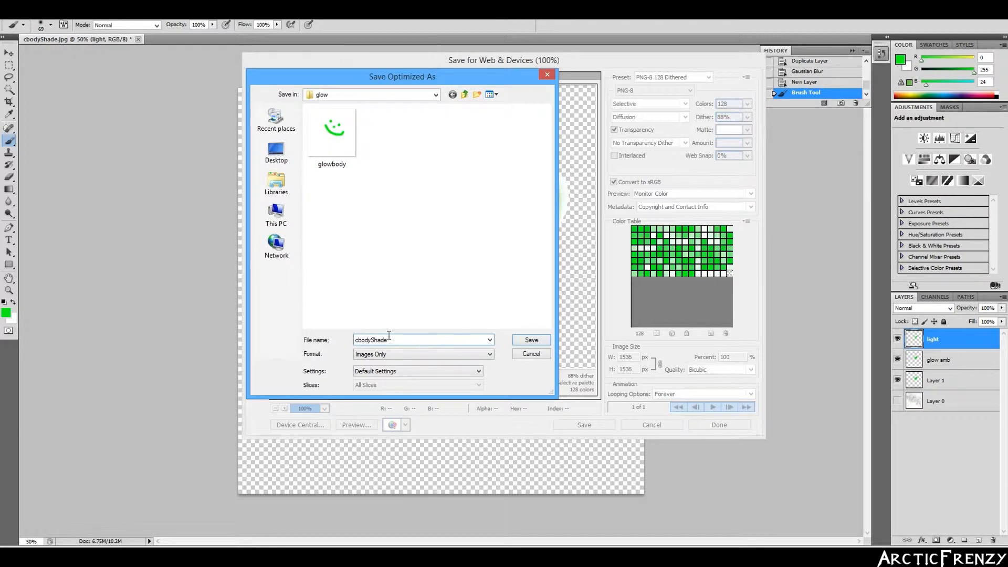
pyautogui.write('gowbod')
pyautogui.click(526, 341)
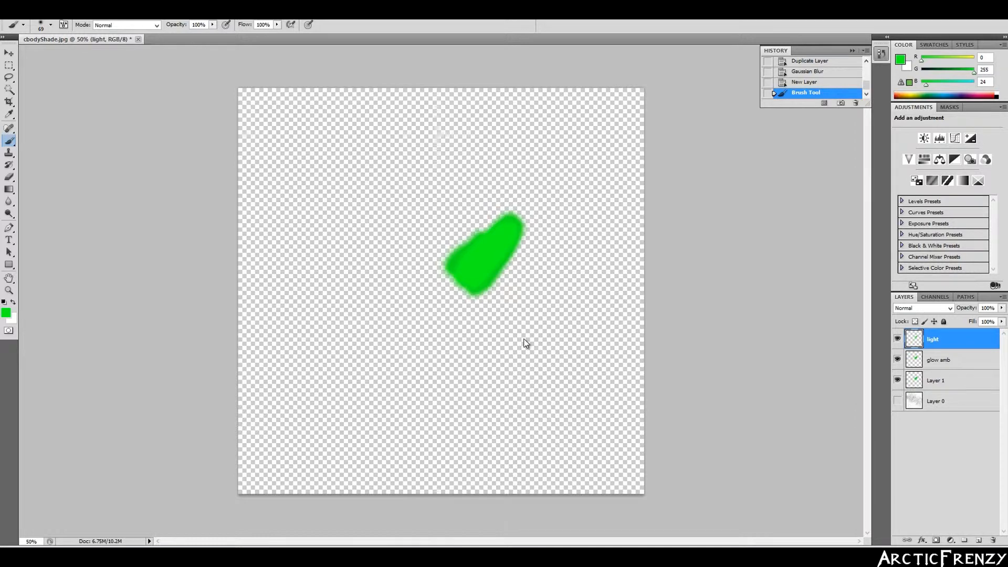
# - Open the preset_8 material file from the preset_8 folder in Notepad
pyautogui.moveTo(75, 542)
pyautogui.click(65, 504)
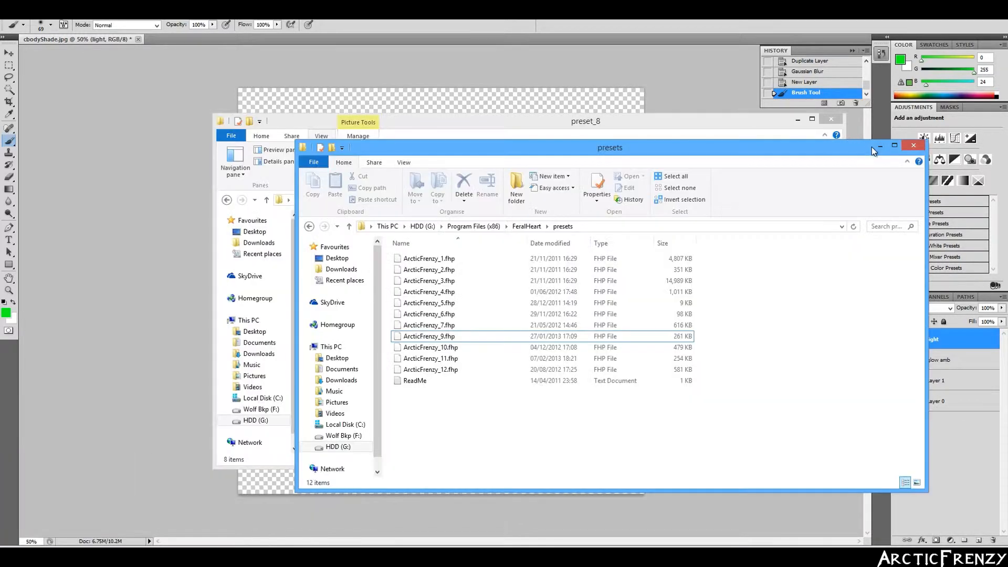
pyautogui.moveTo(588, 122); pyautogui.dragTo(525, 111)
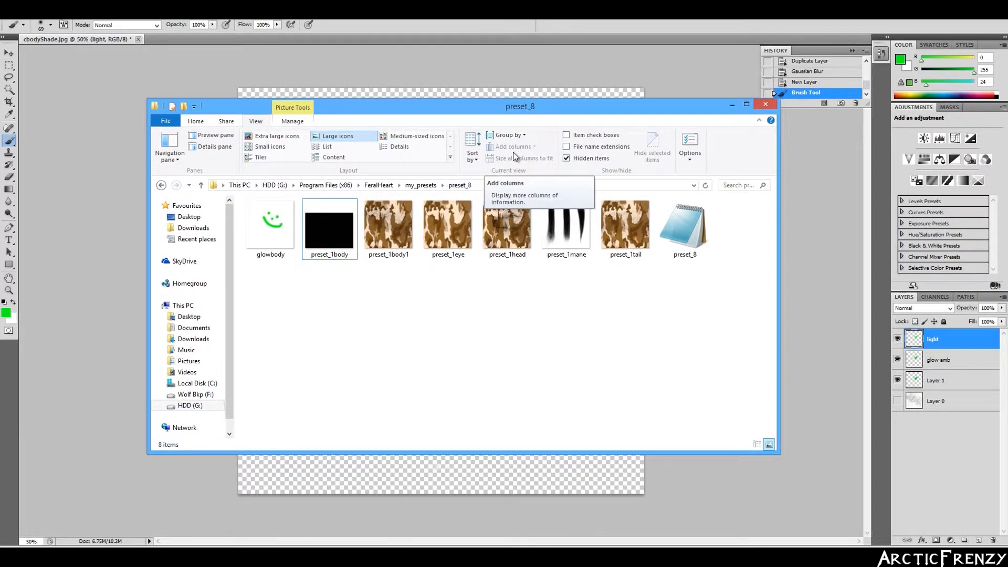
pyautogui.moveTo(411, 216)
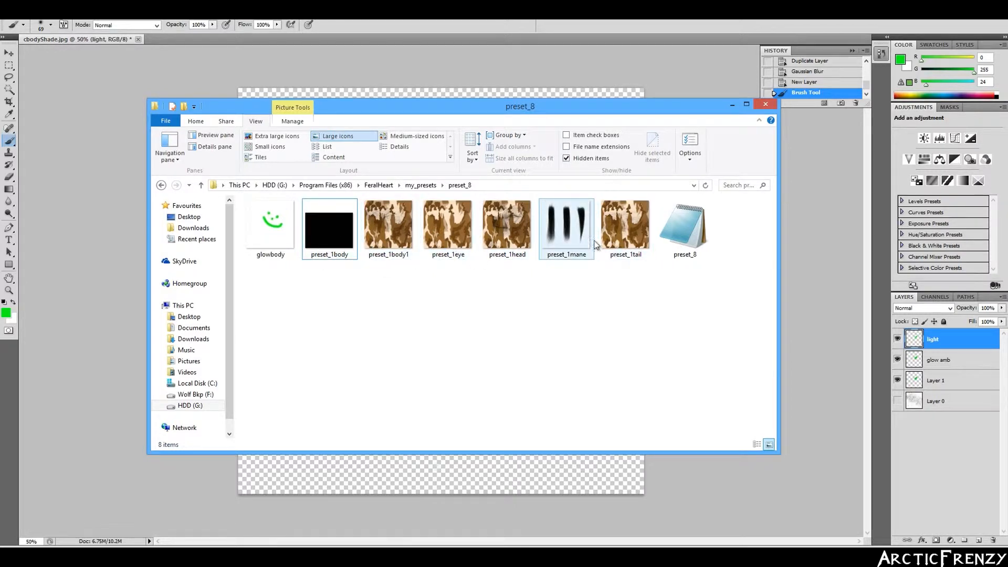
pyautogui.doubleClick(673, 249)
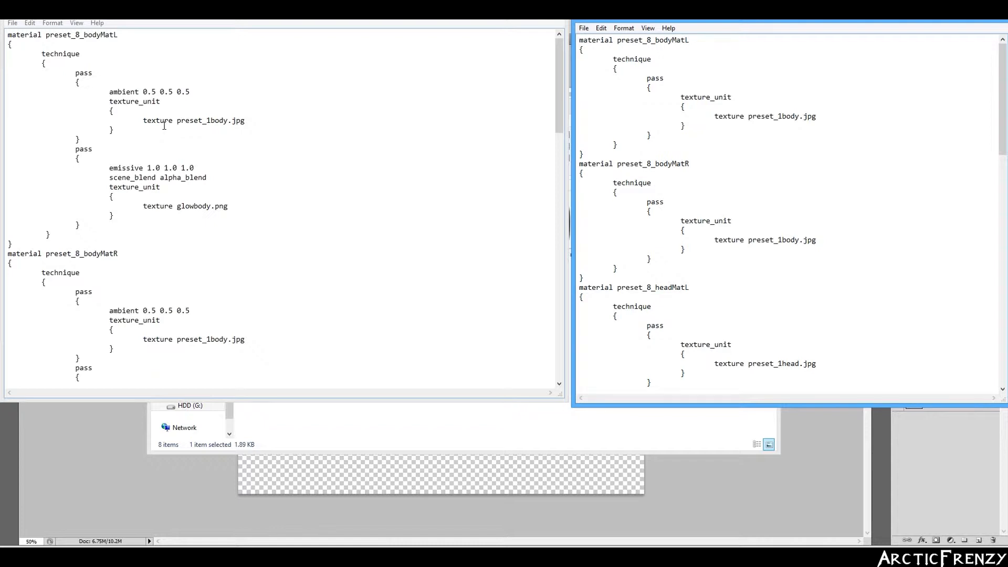
# - Select the 'ambient 0.5 0.5 0.5' line in the example material for reference
pyautogui.moveTo(194, 91); pyautogui.dragTo(109, 92)
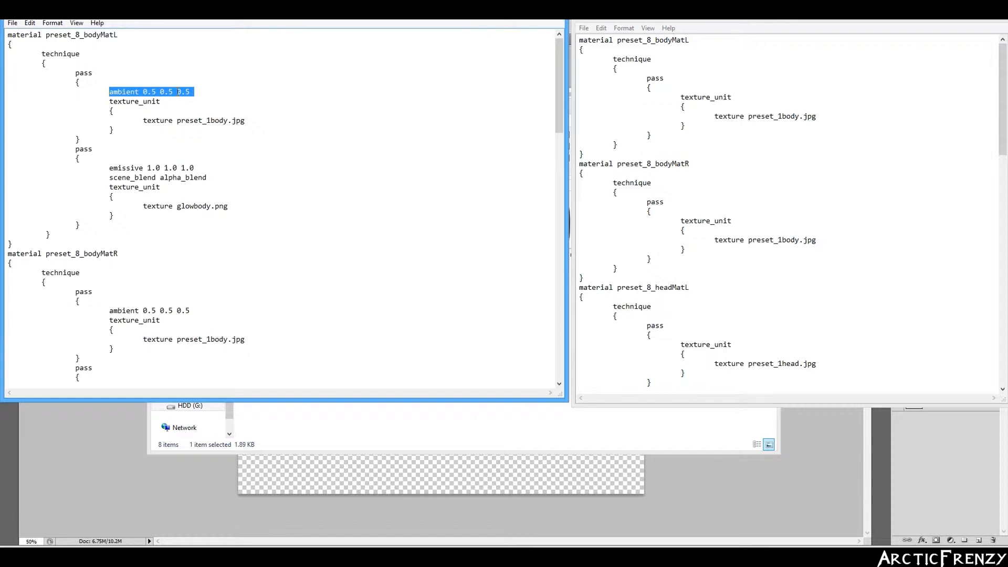
pyautogui.click(250, 92)
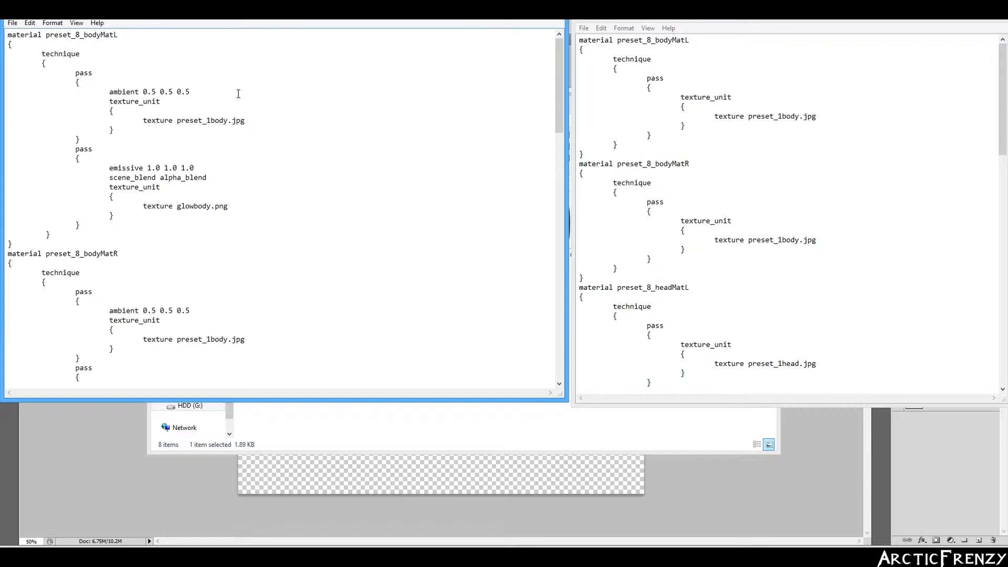
pyautogui.moveTo(114, 92); pyautogui.dragTo(199, 92)
pyautogui.moveTo(110, 92); pyautogui.dragTo(189, 92)
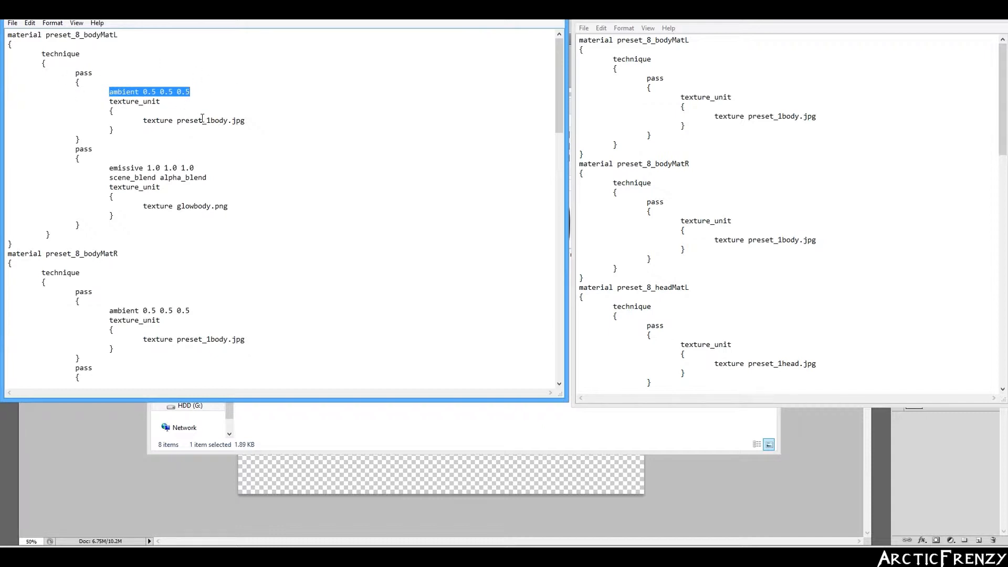
pyautogui.moveTo(83, 83); pyautogui.dragTo(76, 83)
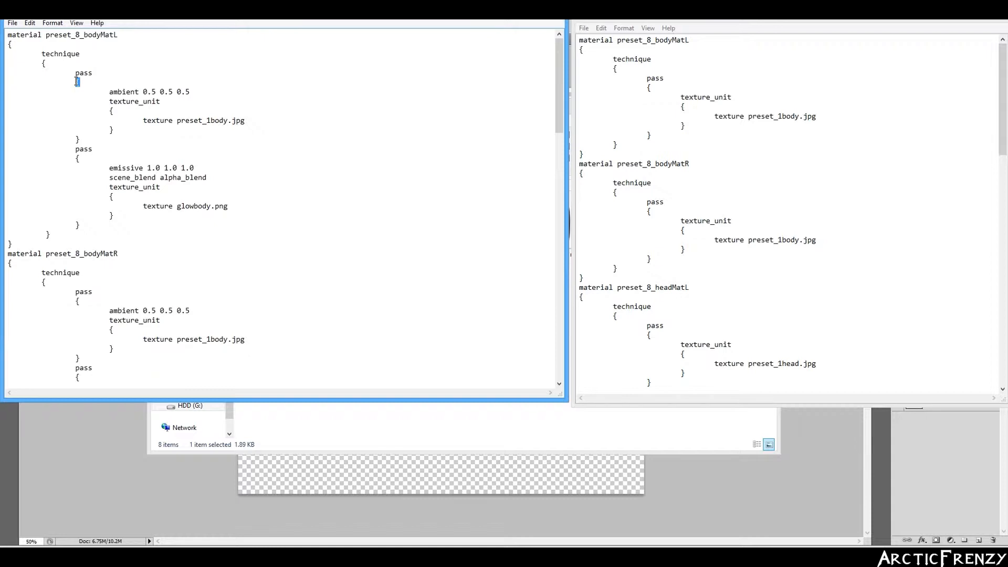
# - Insert an 'ambient 0.5 0.5 0.5' line at the start of the edited material's first pass
pyautogui.click(703, 98)
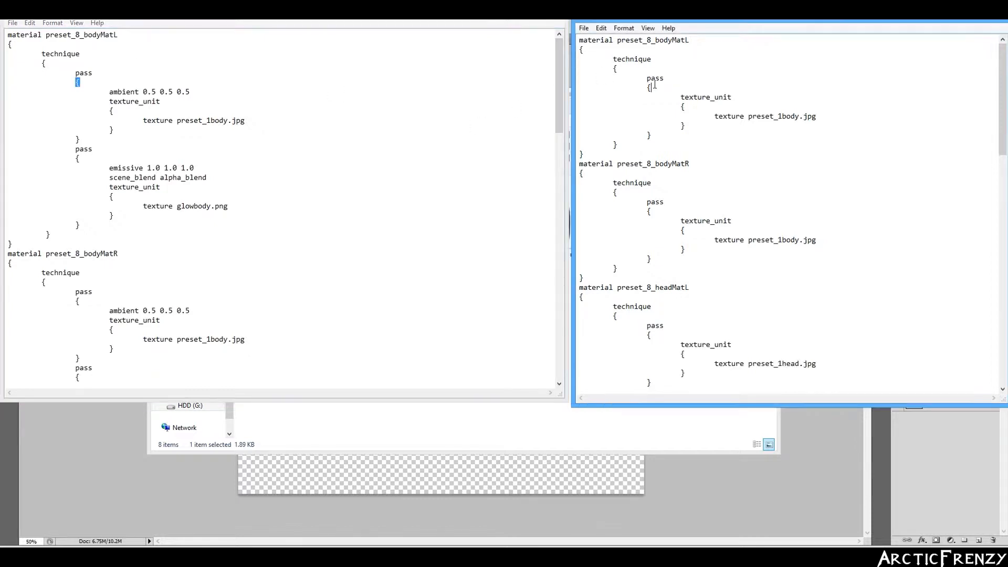
pyautogui.press('Return')
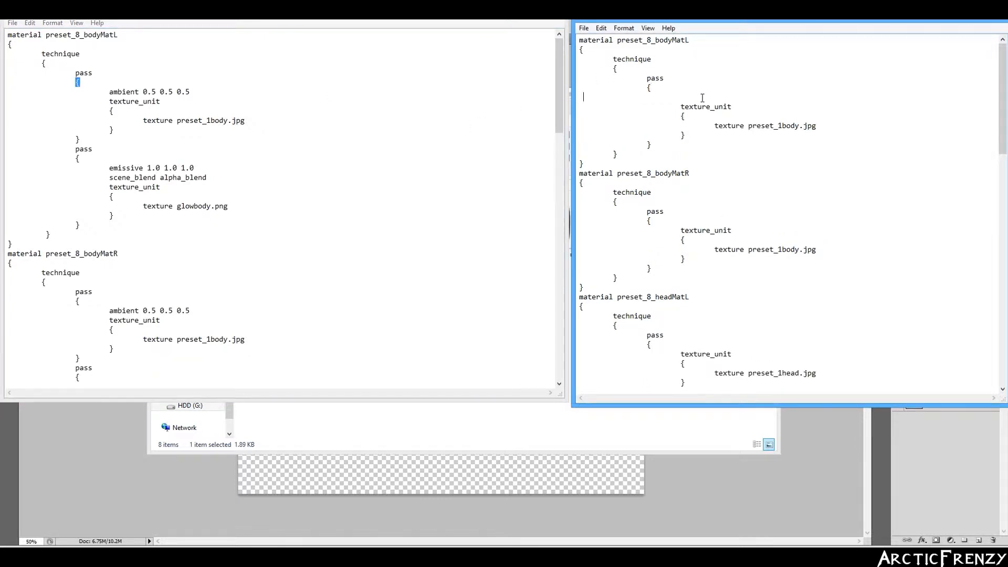
pyautogui.press('BackSpace')
pyautogui.press('BackSpace')
pyautogui.write('preset_1body')
pyautogui.moveTo(677, 42); pyautogui.dragTo(687, 40)
pyautogui.moveTo(732, 98); pyautogui.dragTo(682, 100)
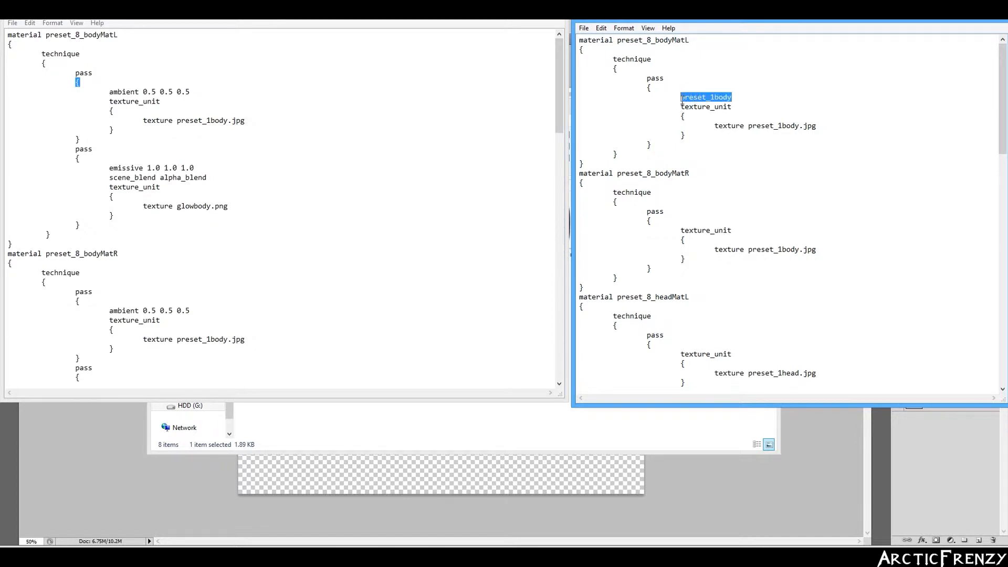
pyautogui.write('am')
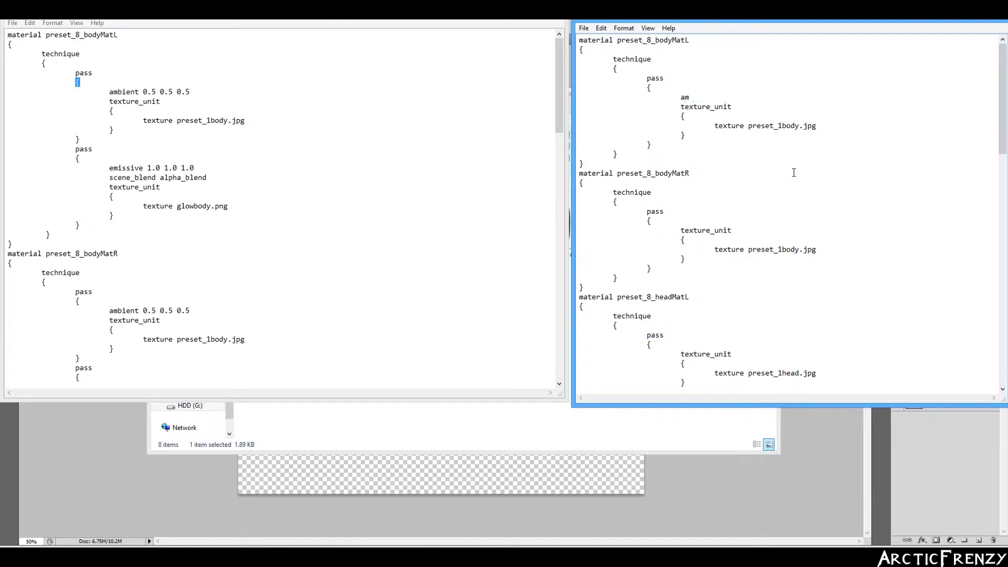
pyautogui.write('bient 0.5 0.5 0.5')
# - Check the preset_1body image in the preset_8 folder, then minimize the folder window
pyautogui.moveTo(52, 538)
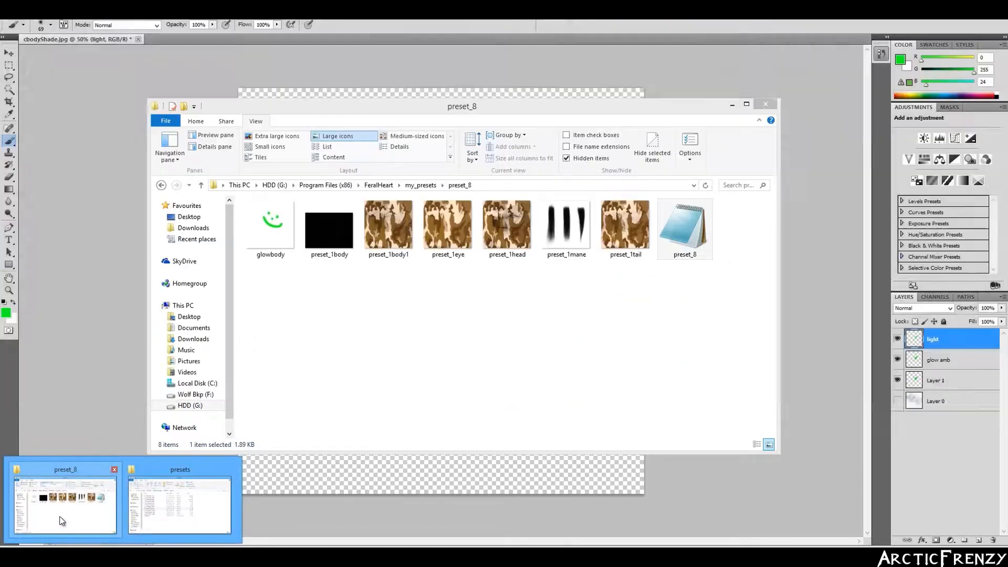
pyautogui.click(61, 521)
pyautogui.click(322, 226)
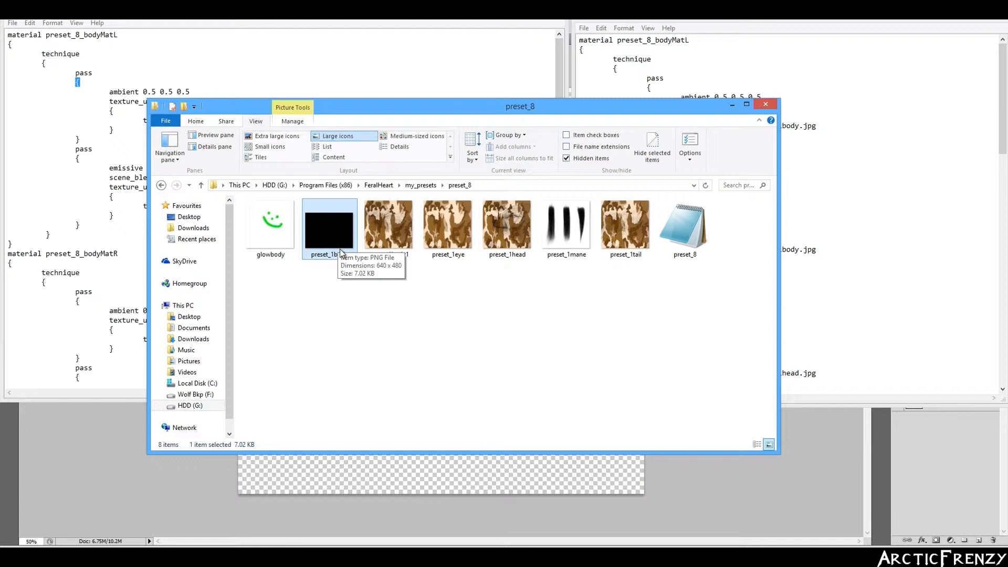
pyautogui.click(733, 105)
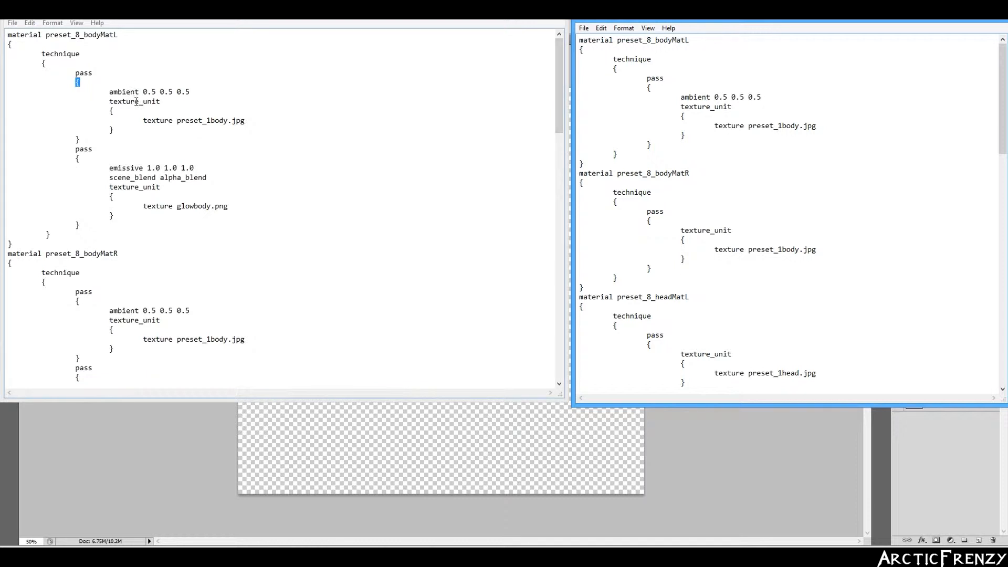
# - Compare the example's pass blocks to locate the edited material's first-pass closing brace
pyautogui.moveTo(80, 158); pyautogui.dragTo(57, 153)
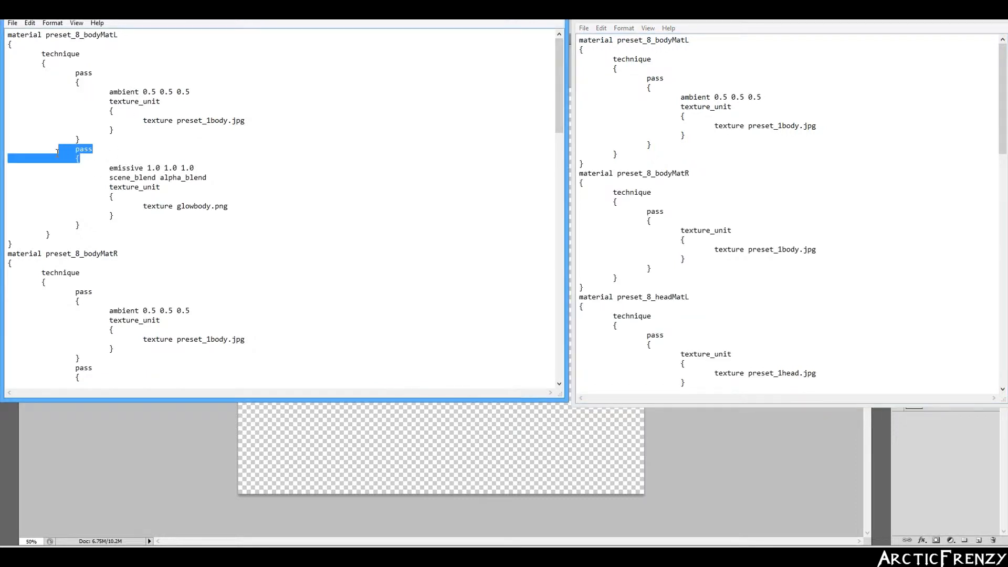
pyautogui.click(686, 141)
pyautogui.moveTo(685, 145); pyautogui.dragTo(685, 135)
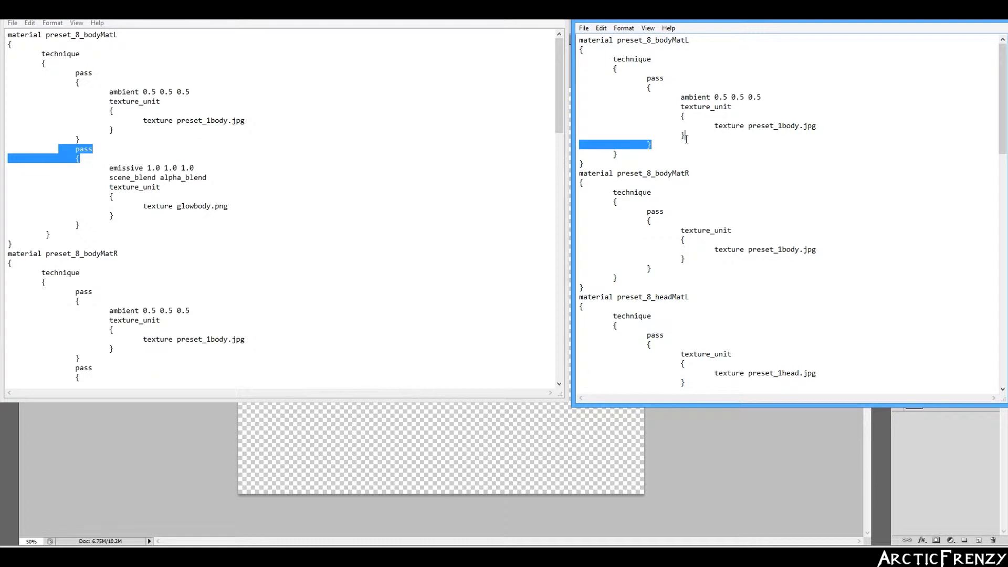
pyautogui.click(81, 149)
pyautogui.click(115, 132)
pyautogui.moveTo(90, 141)
pyautogui.mouseDown()
pyautogui.moveTo(74, 140)
pyautogui.moveTo(108, 128)
pyautogui.moveTo(74, 140)
pyautogui.mouseUp()
pyautogui.click(90, 140)
pyautogui.click(689, 136)
pyautogui.moveTo(688, 136); pyautogui.dragTo(649, 139)
pyautogui.click(648, 146)
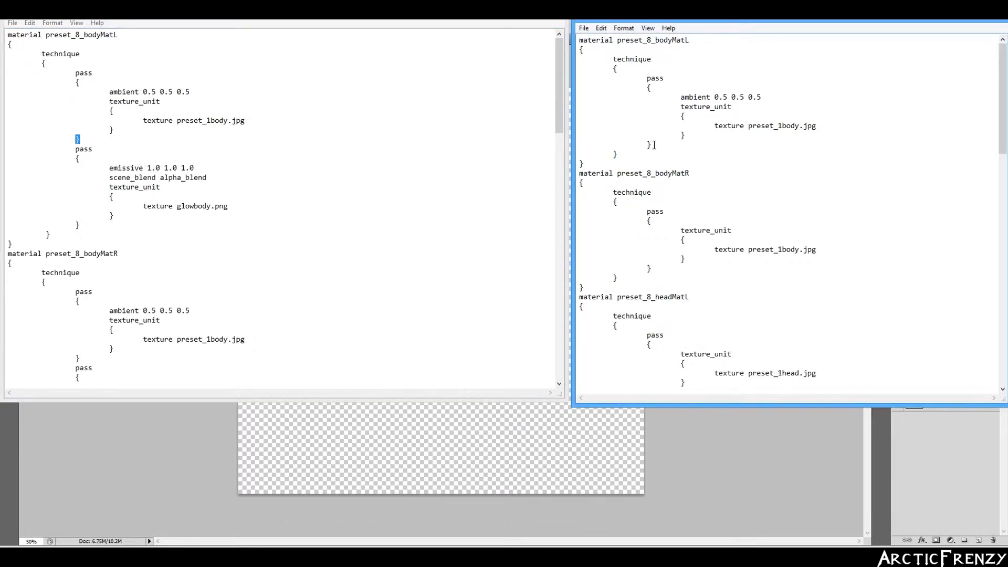
# - Add a new 'pass' line with an indented opening brace after the first pass block
pyautogui.press('Return')
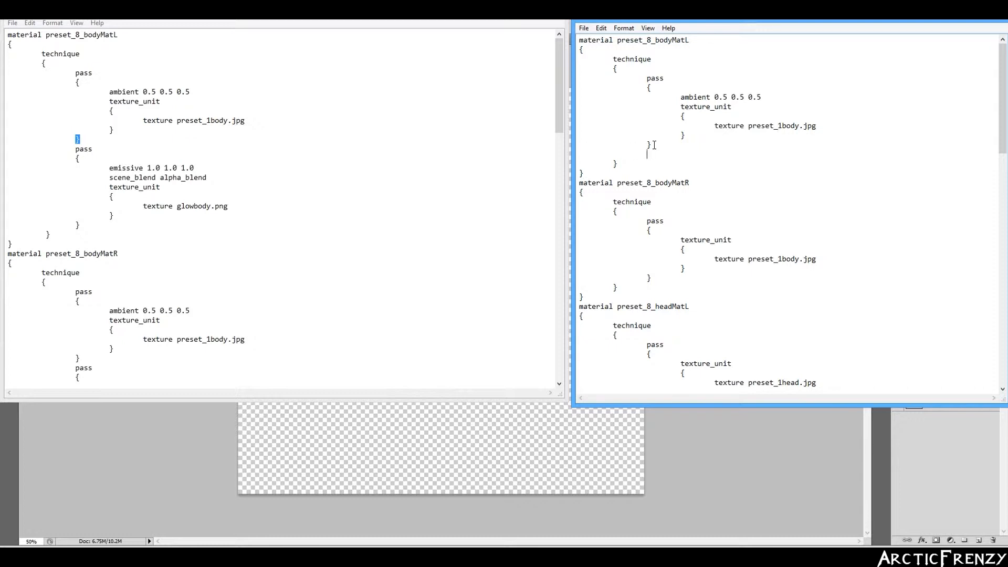
pyautogui.write('pass')
pyautogui.moveTo(680, 116); pyautogui.dragTo(686, 116)
pyautogui.click(673, 150)
pyautogui.press('Return')
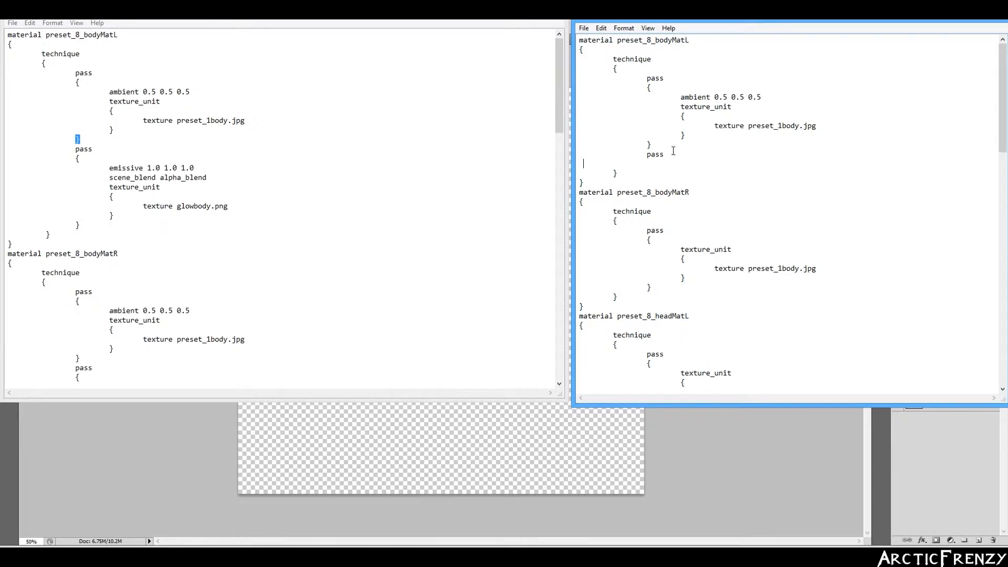
pyautogui.press('Tab')
pyautogui.write('{')
pyautogui.click(87, 164)
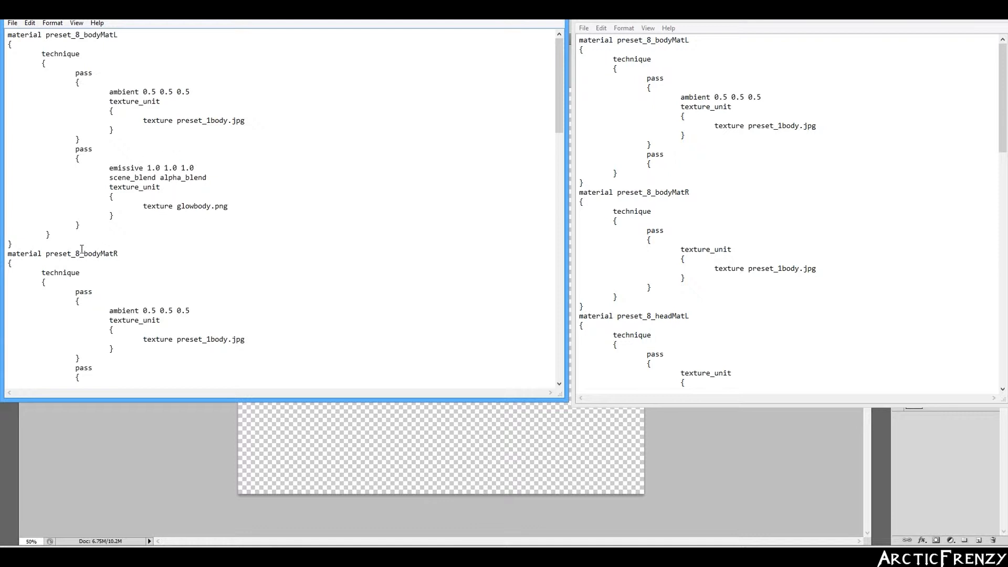
pyautogui.click(627, 182)
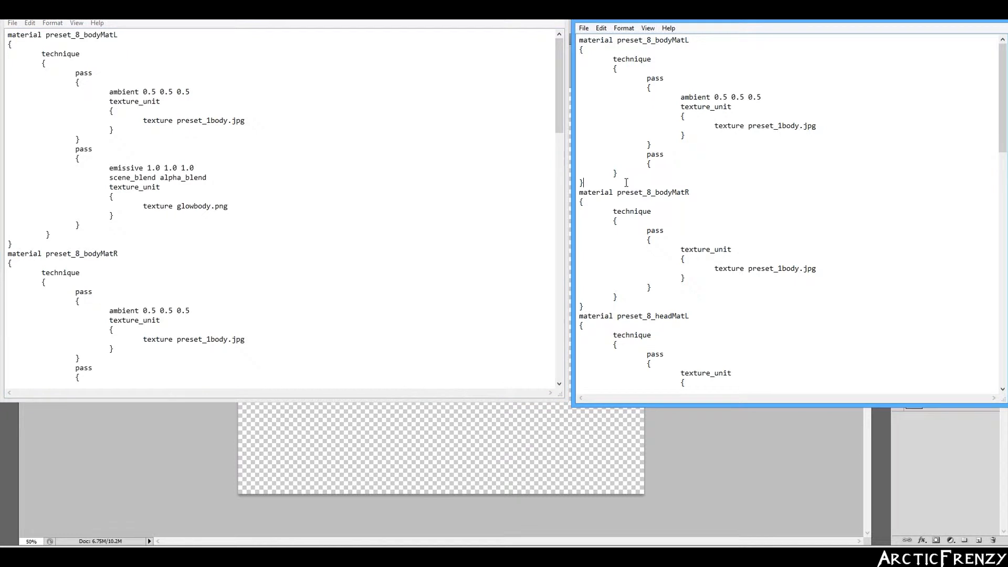
pyautogui.moveTo(626, 182); pyautogui.dragTo(647, 126)
pyautogui.moveTo(32, 244); pyautogui.dragTo(48, 135)
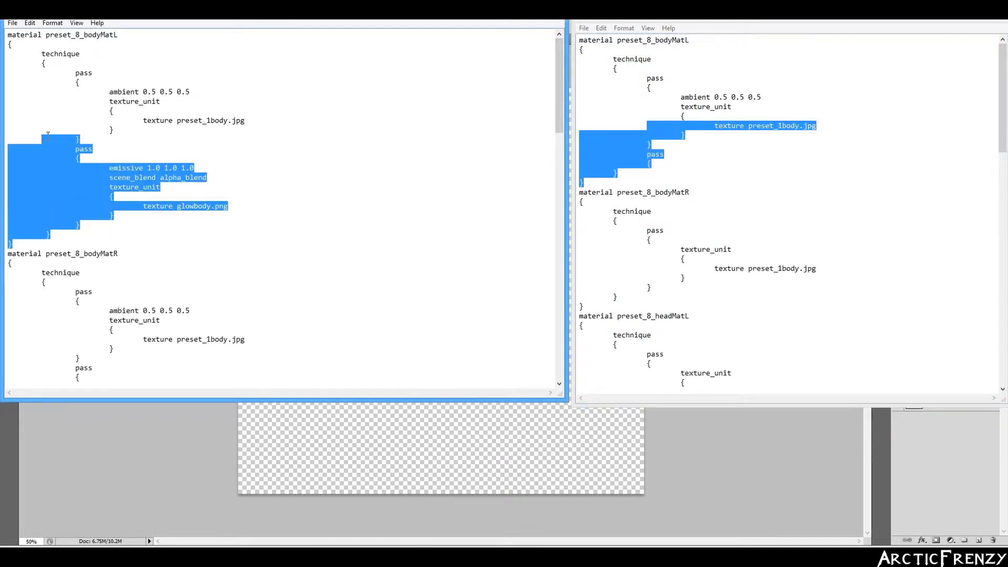
# - Type 'emissive 1.0 1.0 1.0' as the first line inside the new pass
pyautogui.click(625, 181)
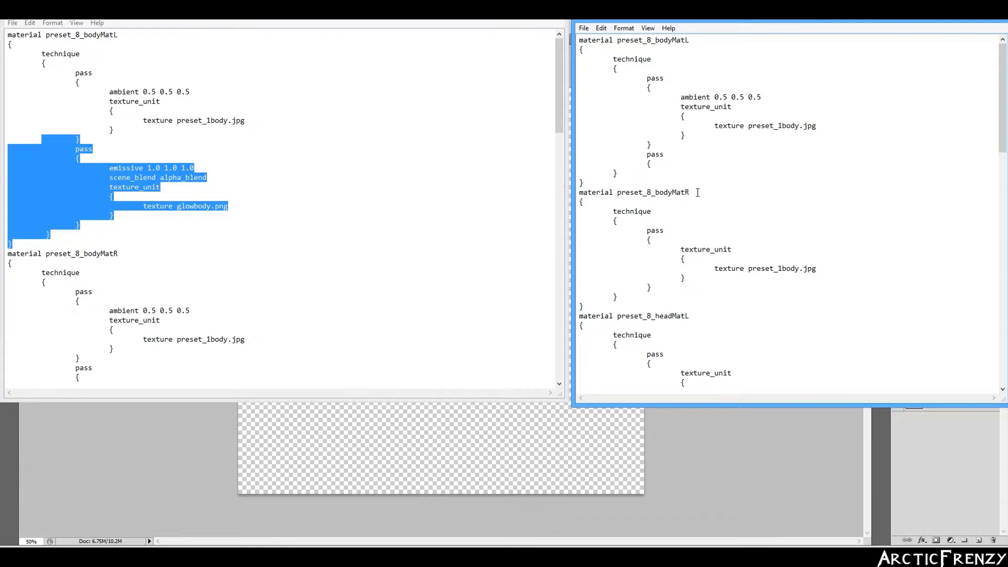
pyautogui.click(657, 171)
pyautogui.click(660, 163)
pyautogui.press('Return')
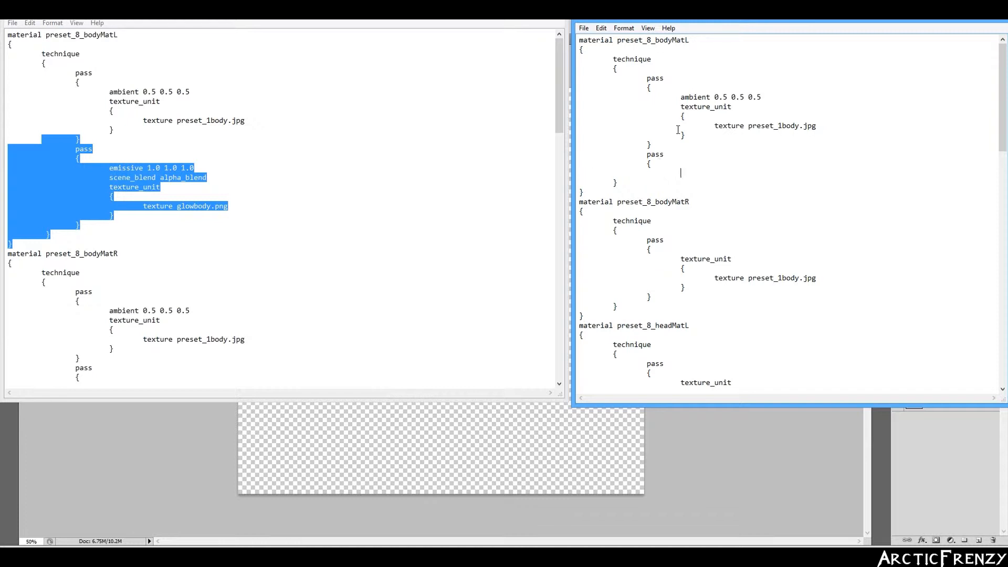
pyautogui.moveTo(681, 116); pyautogui.dragTo(685, 116)
pyautogui.click(693, 173)
pyautogui.write('emissive 1.0 1.0 1.0')
# - Add 'scene_blend alpha_blend' and 'texture_unit' lines below the emissive setting
pyautogui.press('Return')
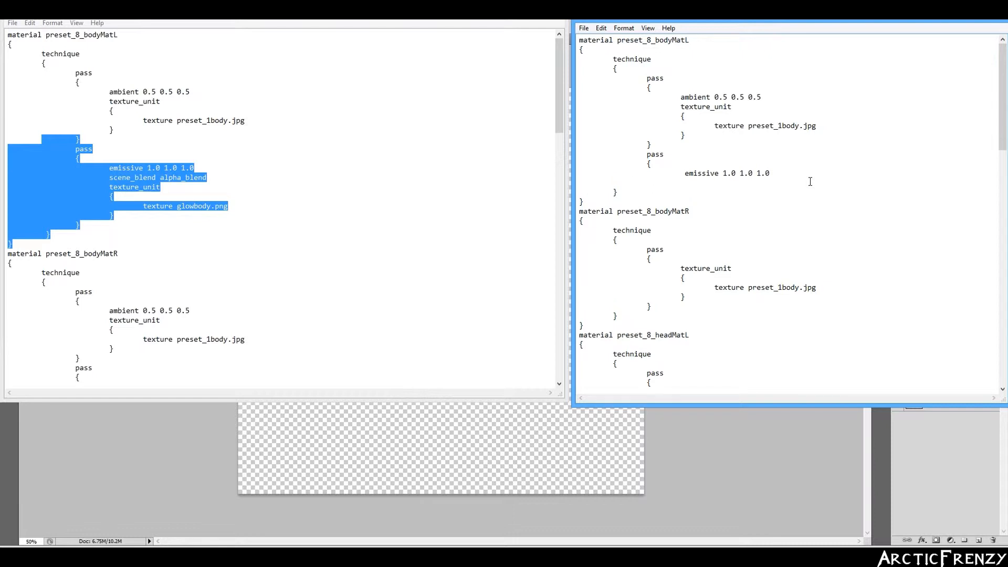
pyautogui.press('BackSpace')
pyautogui.write('scene_blend')
pyautogui.write('alpha_blend')
pyautogui.press('Return')
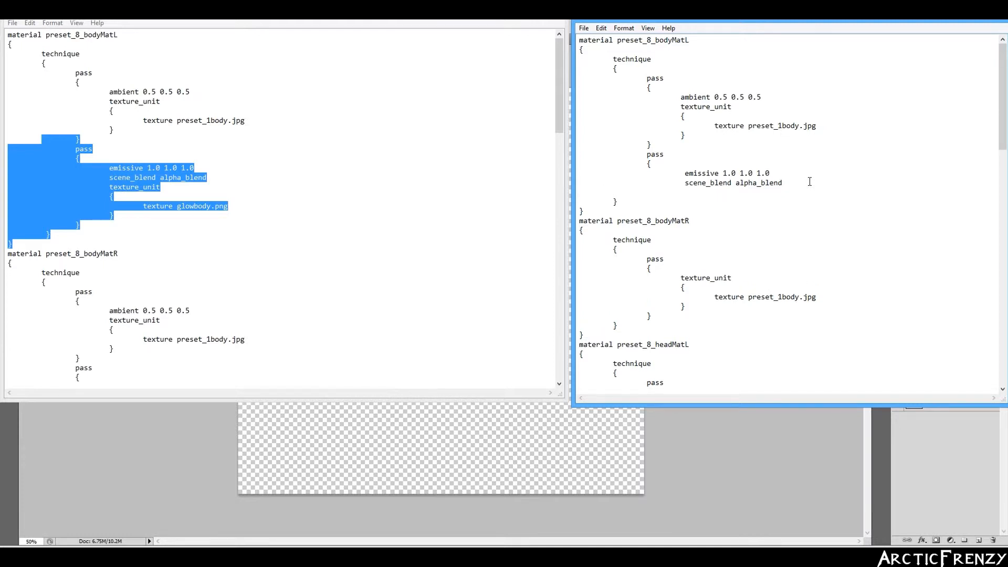
pyautogui.write('texture_unit')
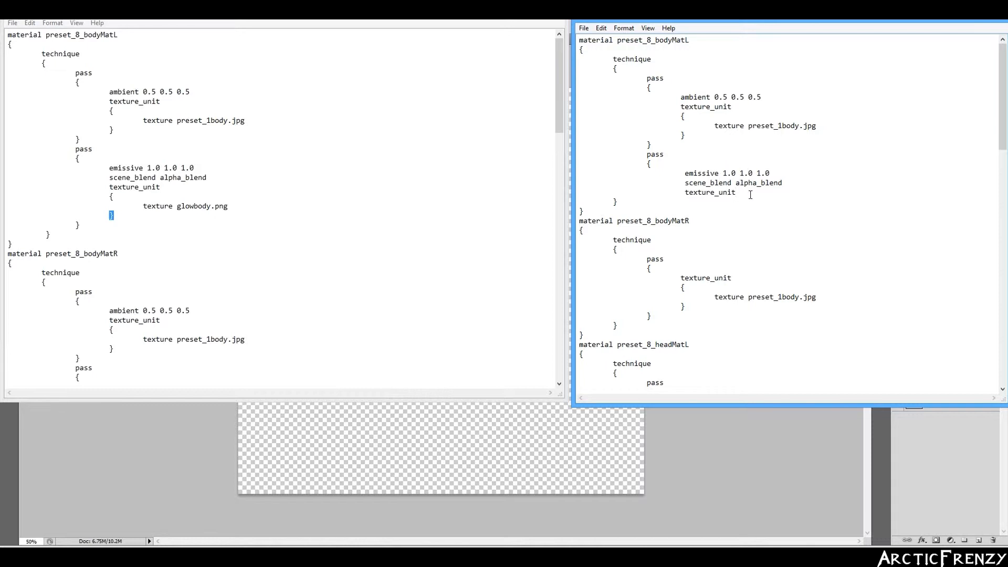
# - Review the example's texture_unit block and its 'texture glowbody.png' line
pyautogui.moveTo(579, 211); pyautogui.dragTo(585, 208)
pyautogui.click(54, 235)
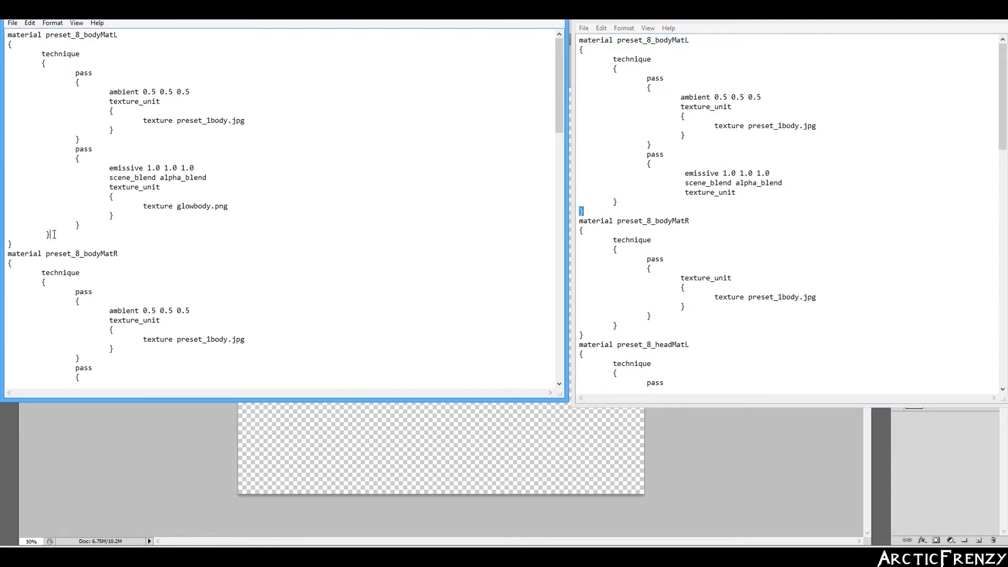
pyautogui.click(128, 196)
pyautogui.moveTo(139, 206); pyautogui.dragTo(251, 202)
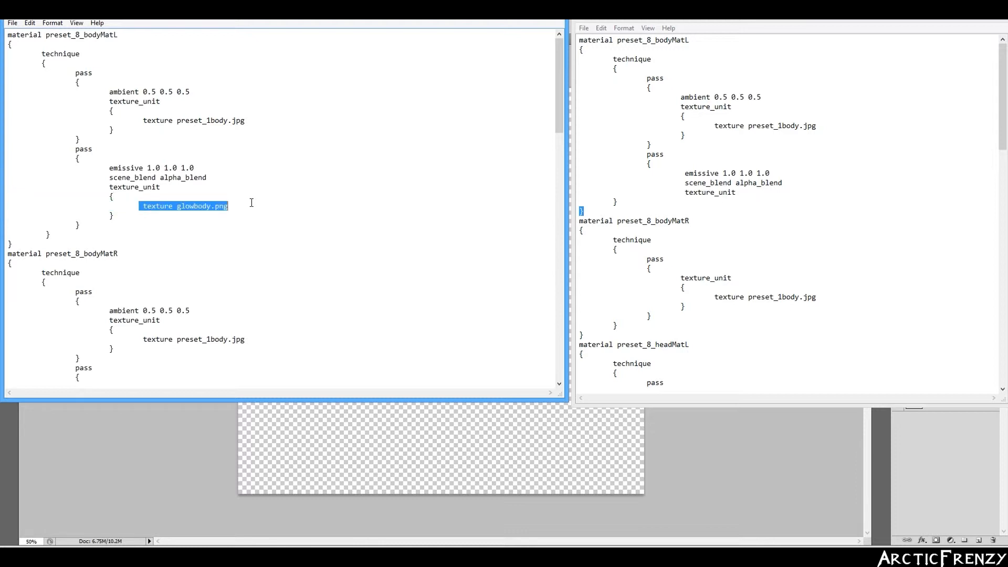
pyautogui.click(172, 220)
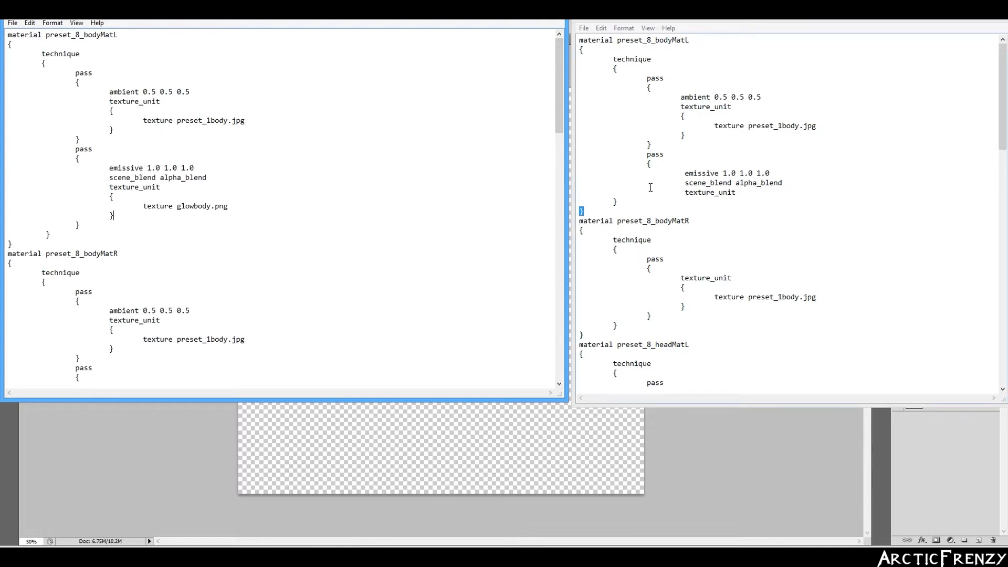
# - Open an indented brace block under texture_unit and start the 'texture glowbod.png' line
pyautogui.doubleClick(648, 163)
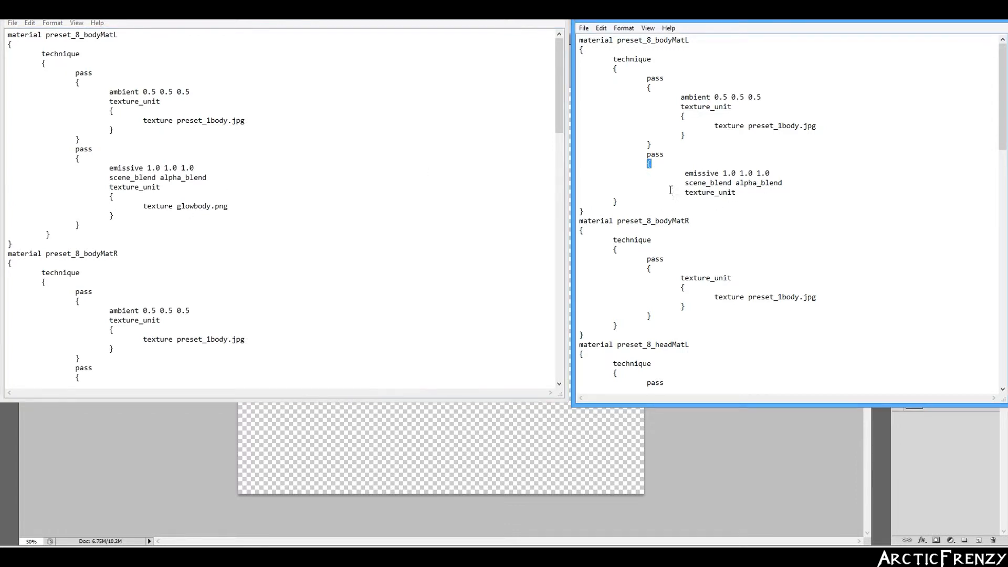
pyautogui.click(752, 195)
pyautogui.press('Return')
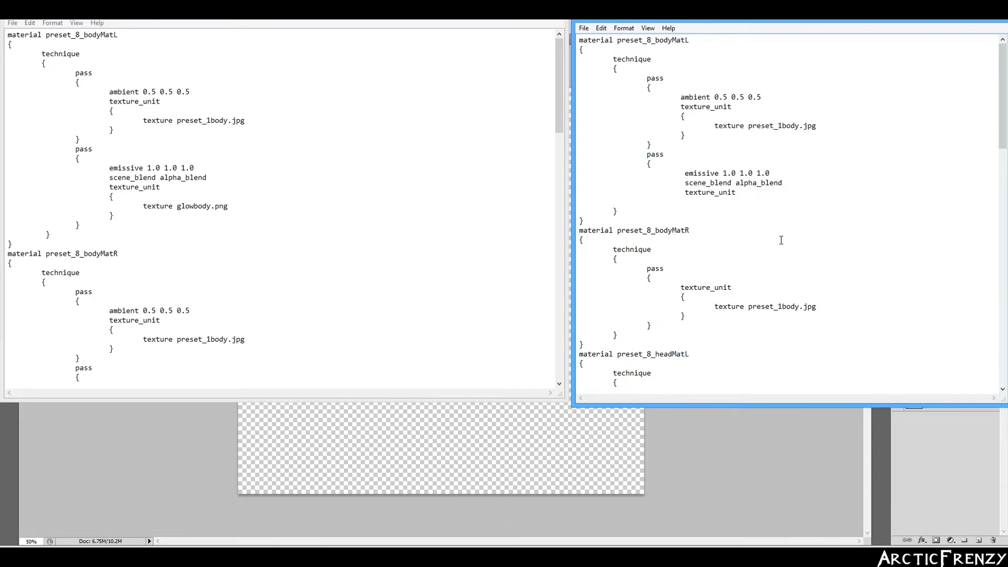
pyautogui.press('Tab')
pyautogui.press('Tab')
pyautogui.write('{')
pyautogui.press('Return')
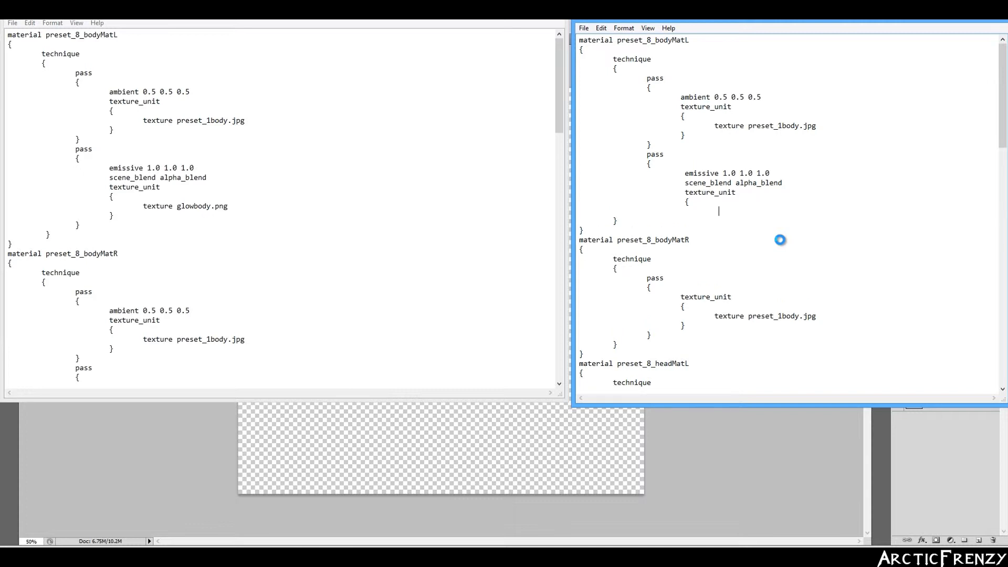
pyautogui.write('texture')
pyautogui.write('glowbod')
pyautogui.write('.png')
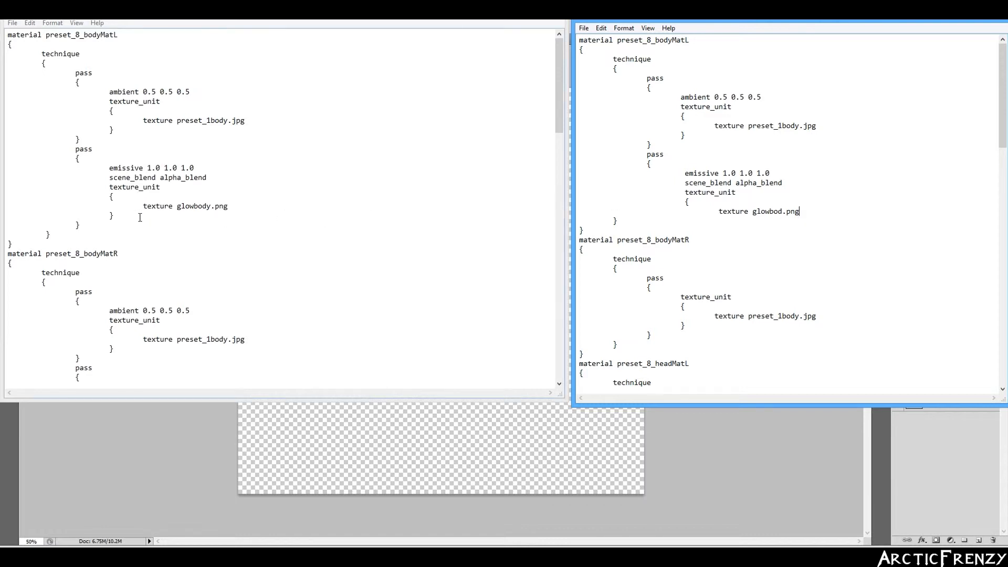
# - Check the reference file's closing braces and add new lines after the glowbod.png texture entry
pyautogui.click(116, 217)
pyautogui.moveTo(111, 220); pyautogui.dragTo(26, 243)
pyautogui.click(113, 217)
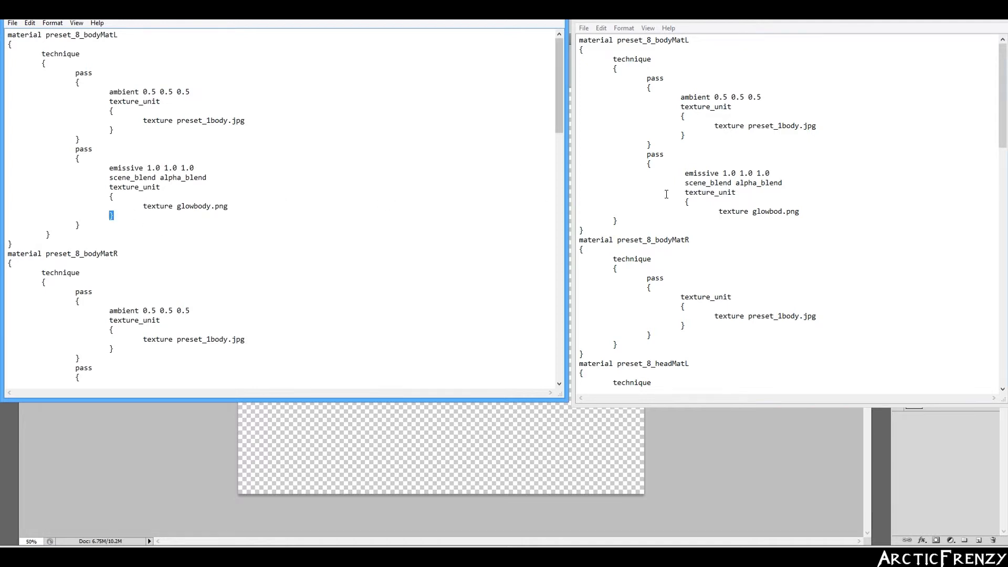
pyautogui.doubleClick(686, 202)
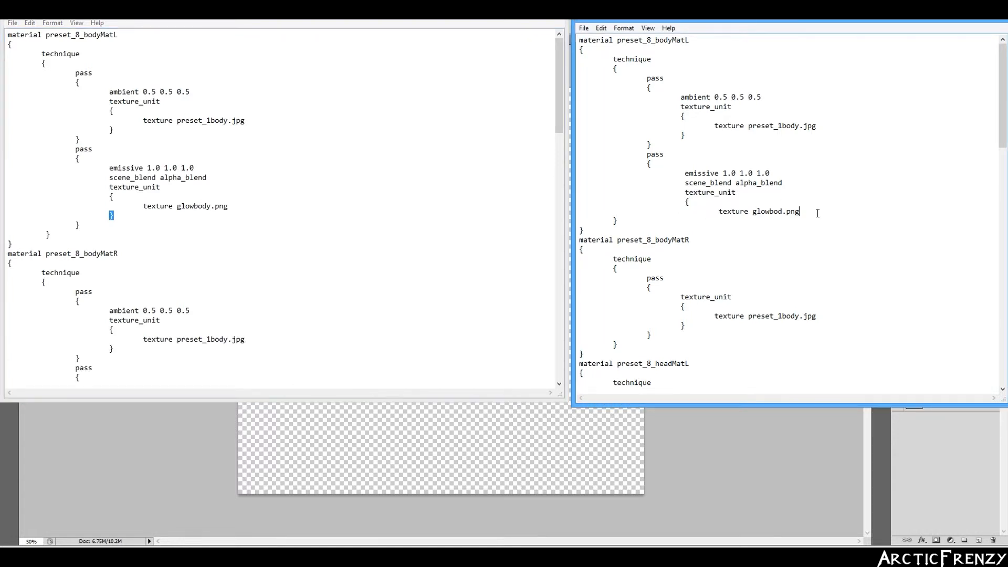
pyautogui.press('Return')
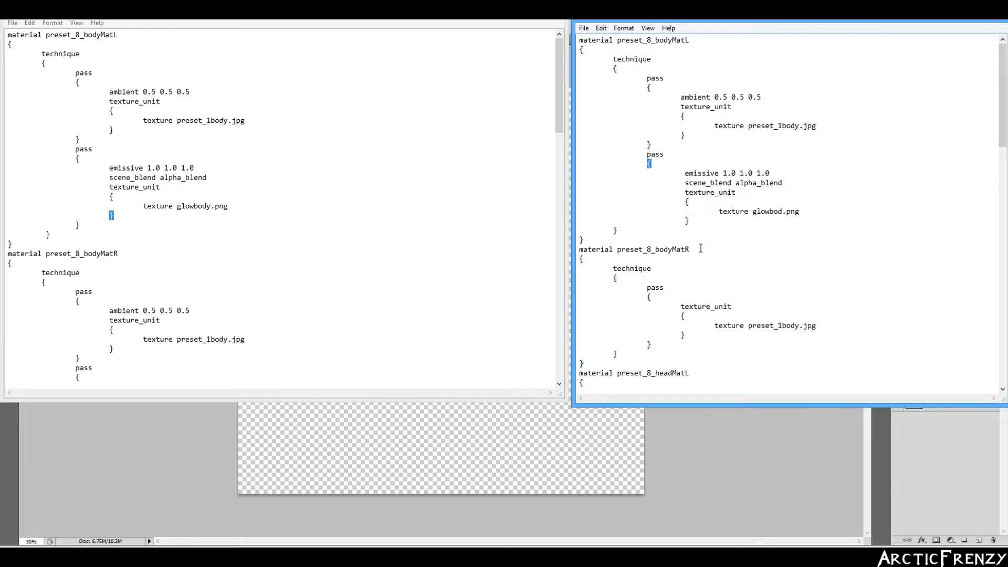
pyautogui.press('Return')
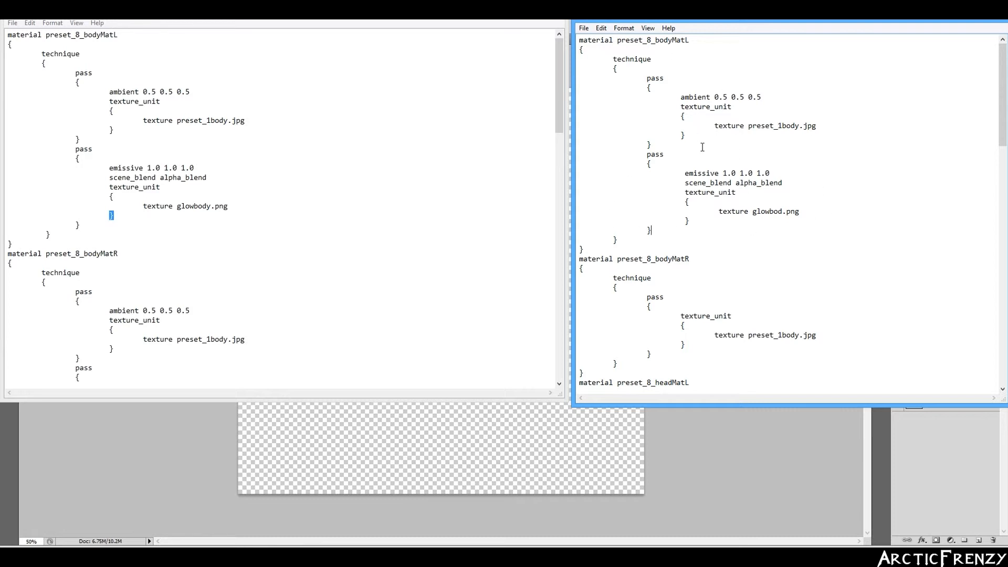
# - Cross-check the preset_8 bodyMatL and bodyMatR material names against the reference file
pyautogui.moveTo(1005, 107)
pyautogui.mouseDown()
pyautogui.moveTo(1005, 121)
pyautogui.moveTo(1004, 105)
pyautogui.mouseUp()
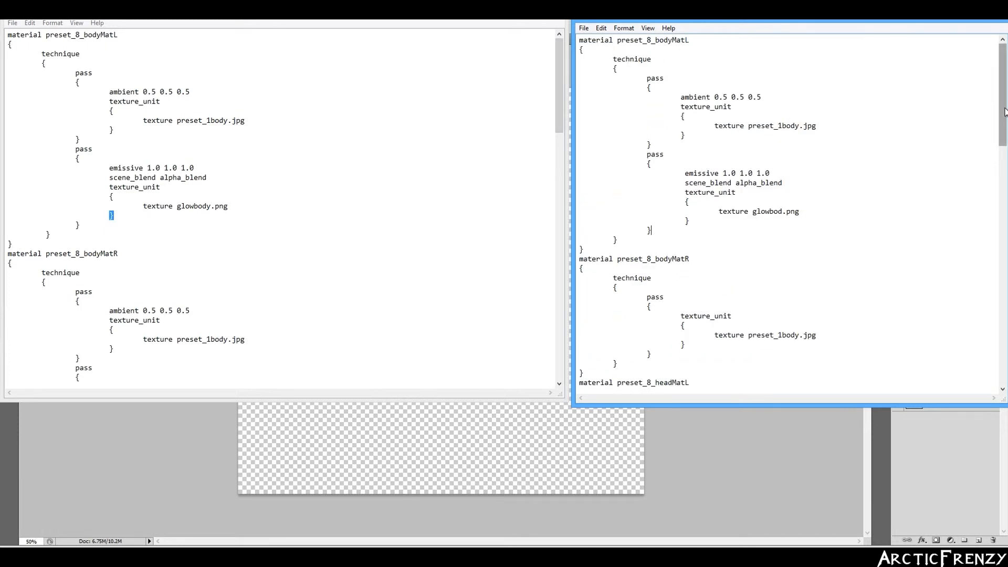
pyautogui.moveTo(1005, 111); pyautogui.dragTo(1005, 105)
pyautogui.moveTo(644, 41); pyautogui.dragTo(698, 41)
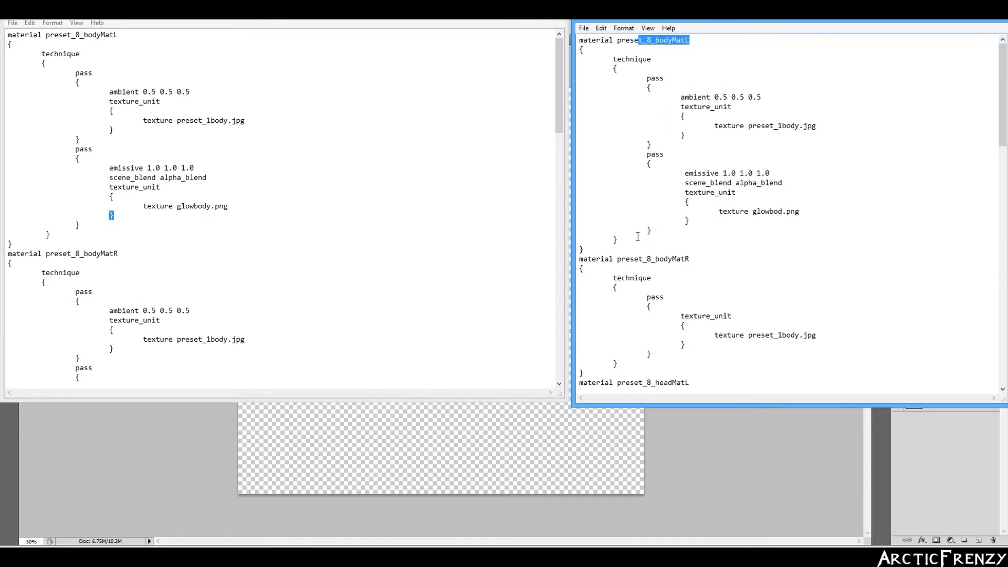
pyautogui.moveTo(618, 260); pyautogui.dragTo(732, 261)
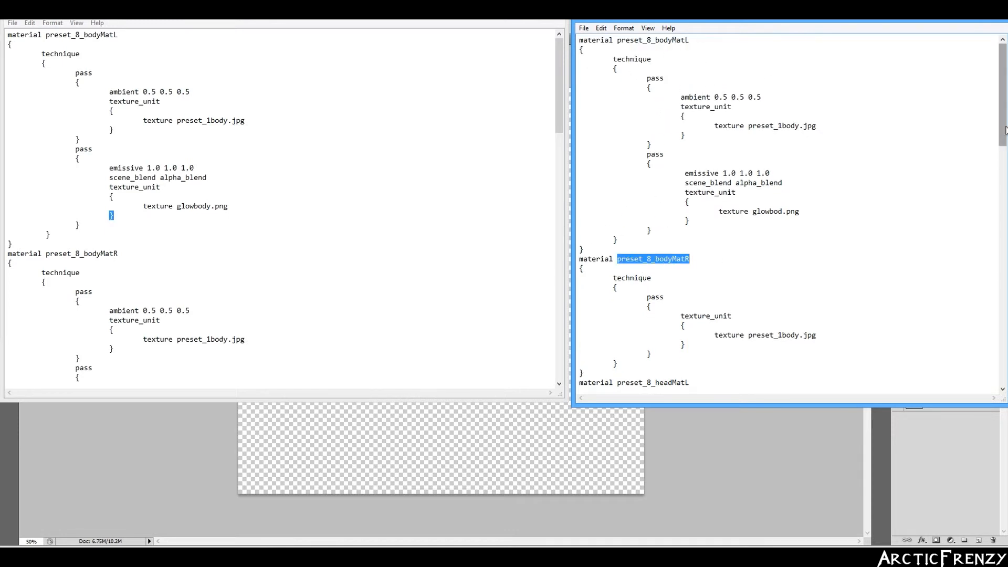
pyautogui.moveTo(1004, 131)
pyautogui.mouseDown()
pyautogui.moveTo(1003, 144)
pyautogui.moveTo(1004, 131)
pyautogui.mouseUp()
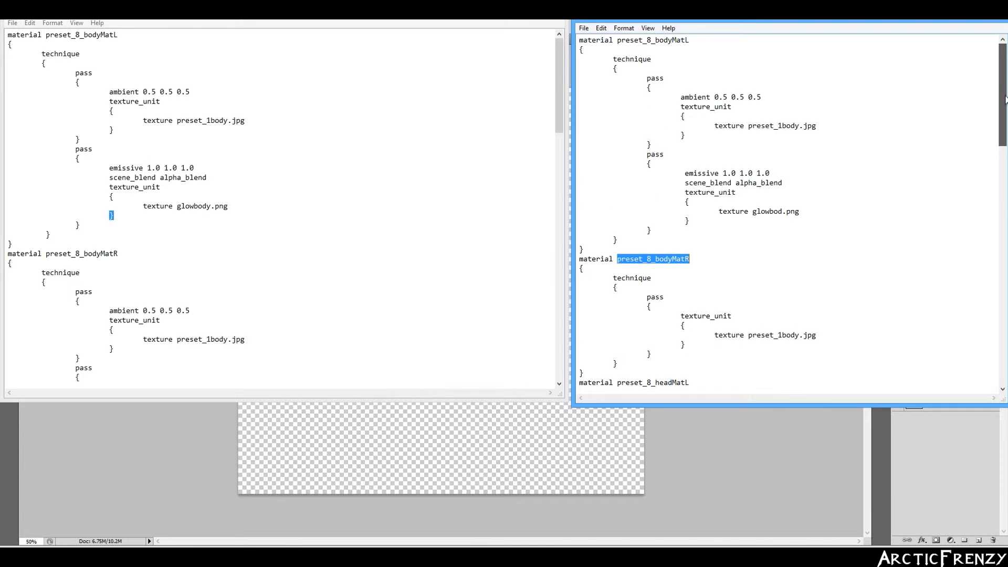
pyautogui.click(263, 24)
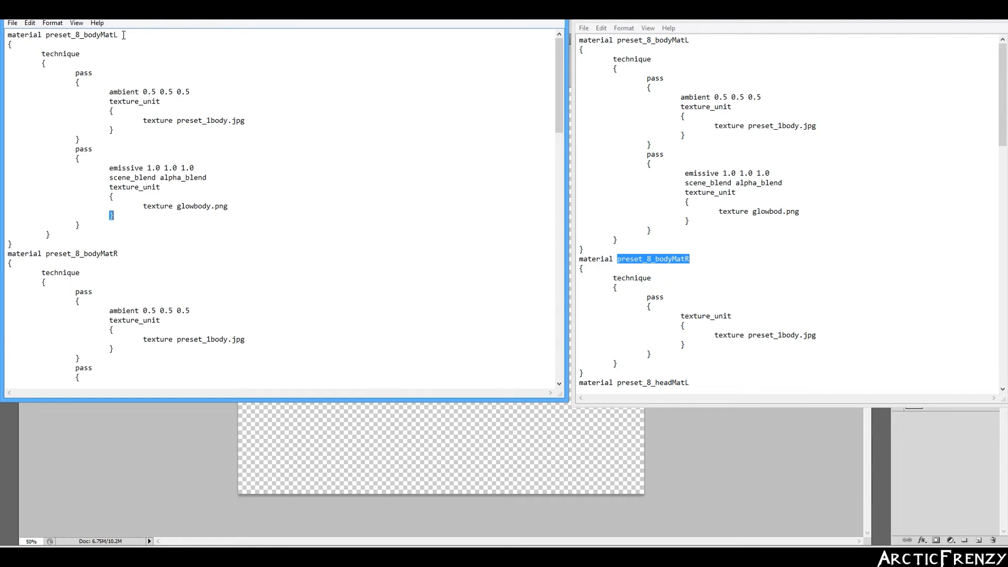
pyautogui.moveTo(123, 34); pyautogui.dragTo(85, 35)
pyautogui.click(81, 34)
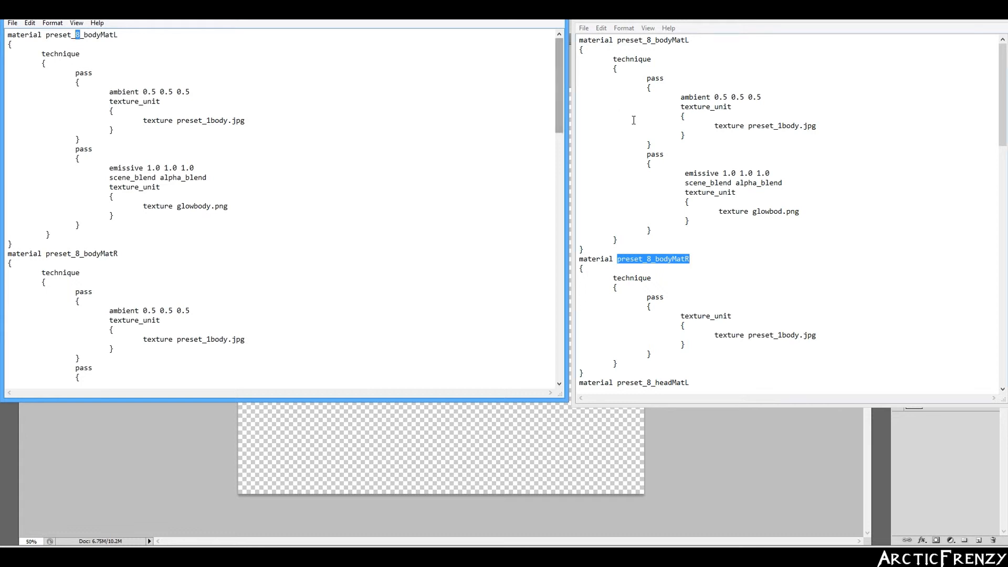
pyautogui.click(725, 202)
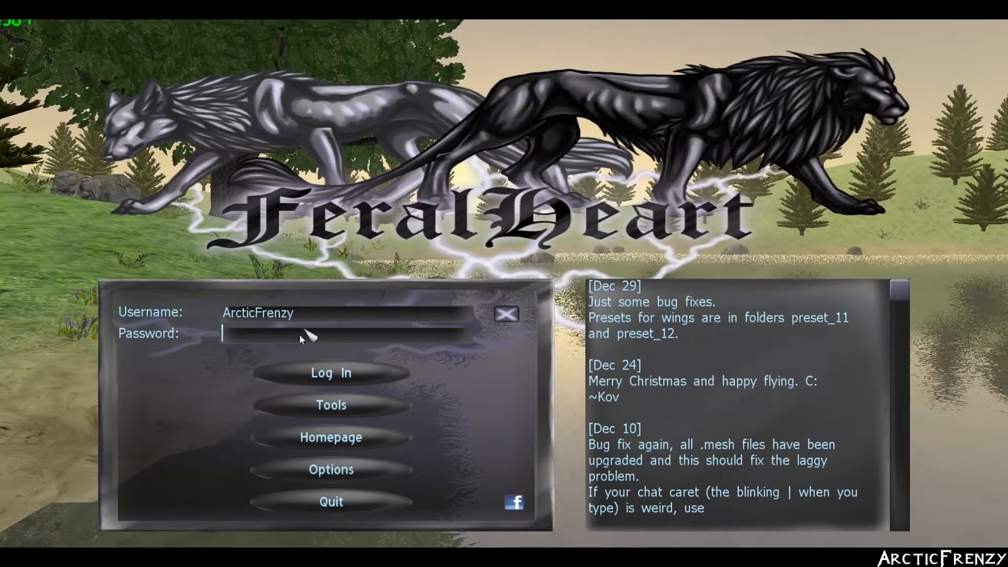
# - From the FeralHeart login screen, launch the Preset Maker from the creation tools list
pyautogui.click(317, 313)
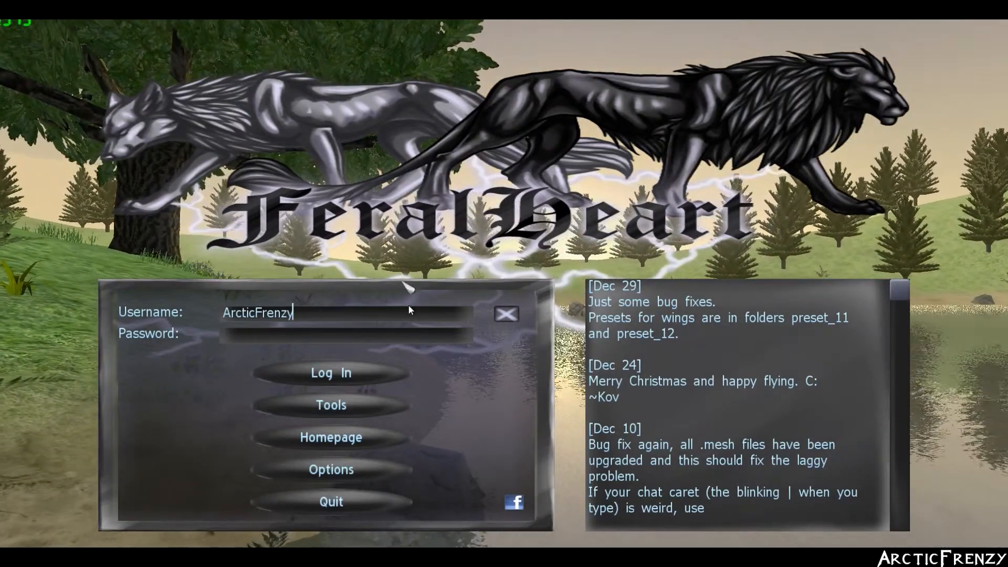
pyautogui.click(360, 415)
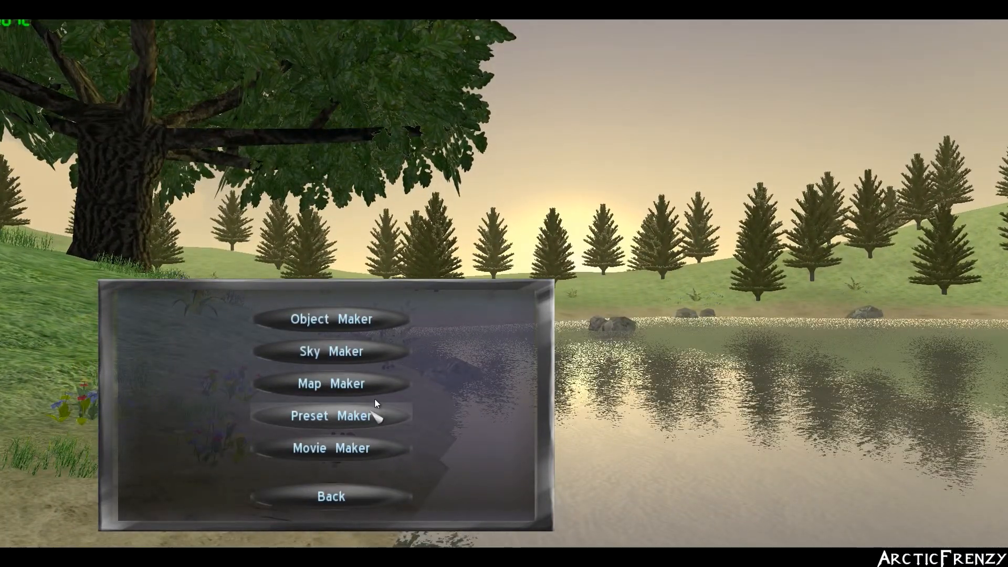
pyautogui.click(373, 414)
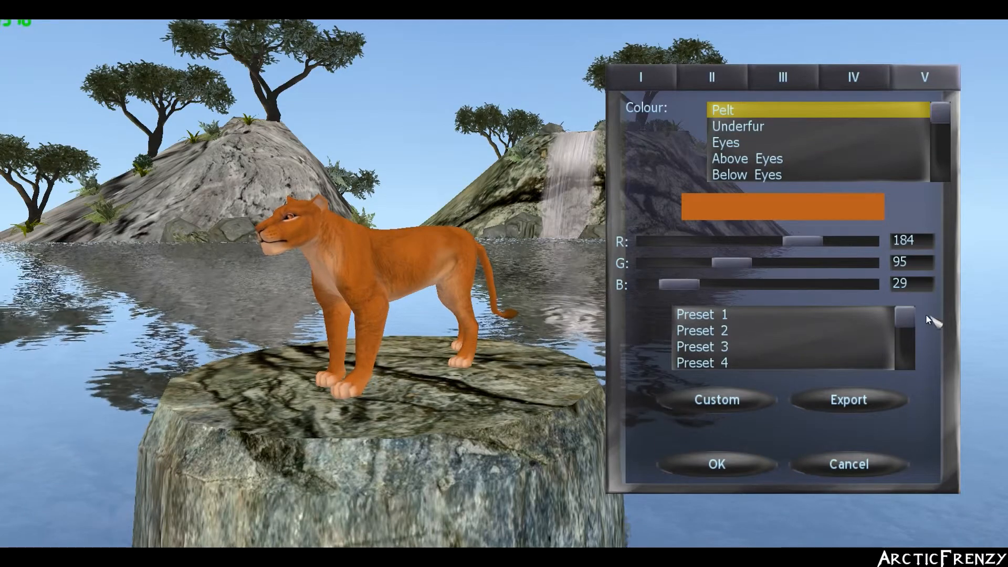
# - Load Preset 8 onto the lioness, inspect its green body patch, and export it as a .fhp preset
pyautogui.scroll(-3, 908, 324)
pyautogui.scroll(-3, 909, 323)
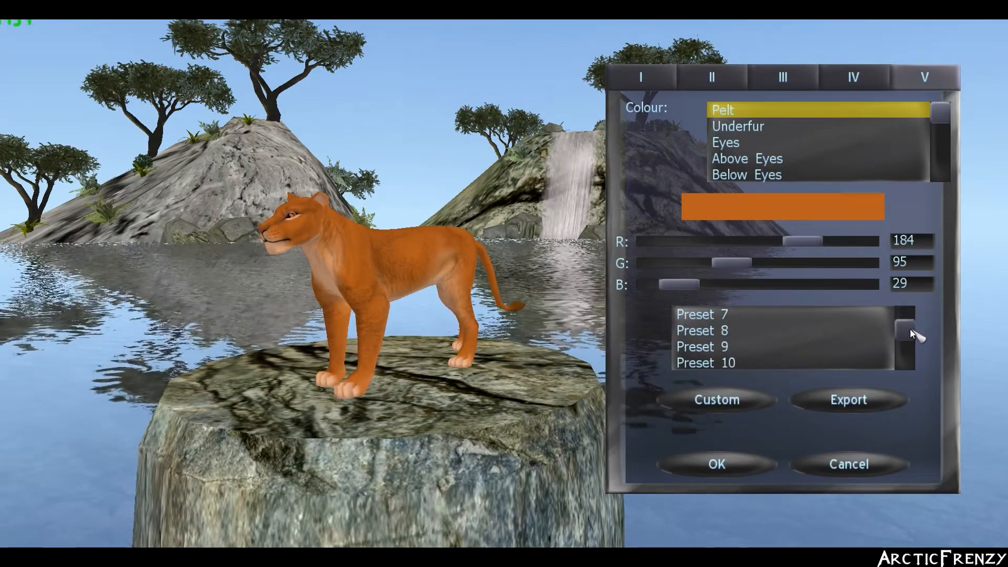
pyautogui.click(743, 331)
pyautogui.moveTo(472, 294); pyautogui.dragTo(232, 286)
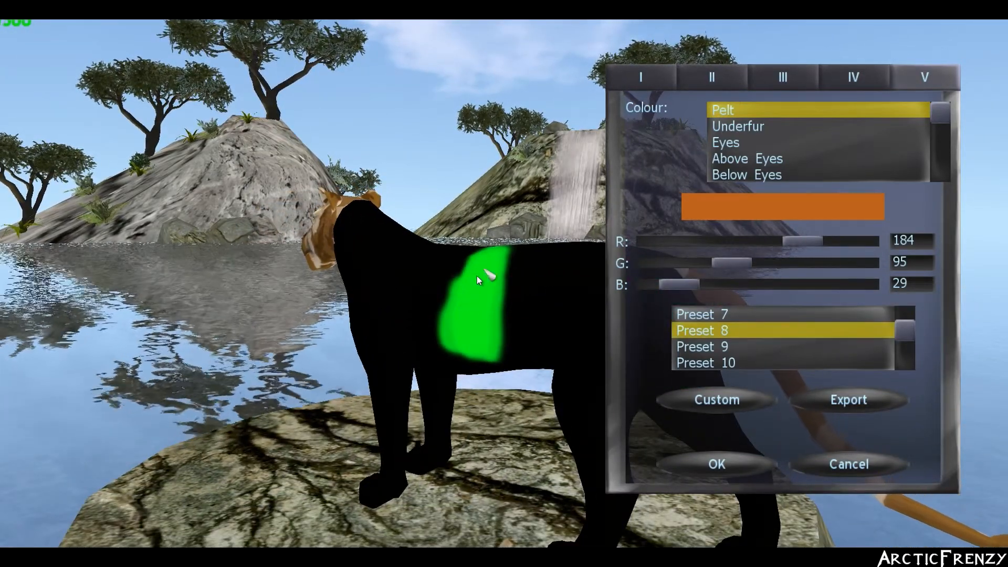
pyautogui.scroll(3, 512, 279)
pyautogui.moveTo(512, 279); pyautogui.dragTo(581, 270)
pyautogui.scroll(-5, 581, 270)
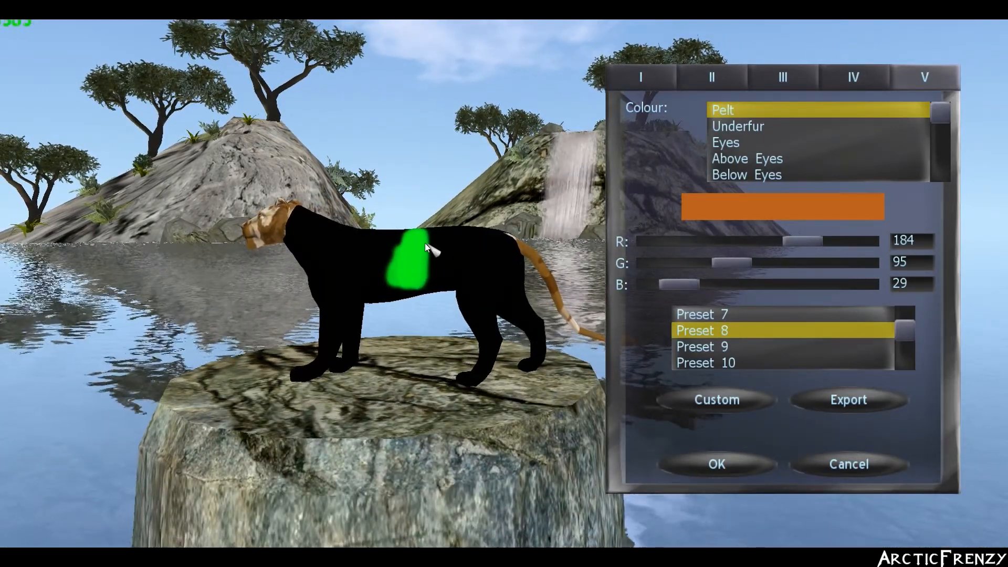
pyautogui.click(863, 397)
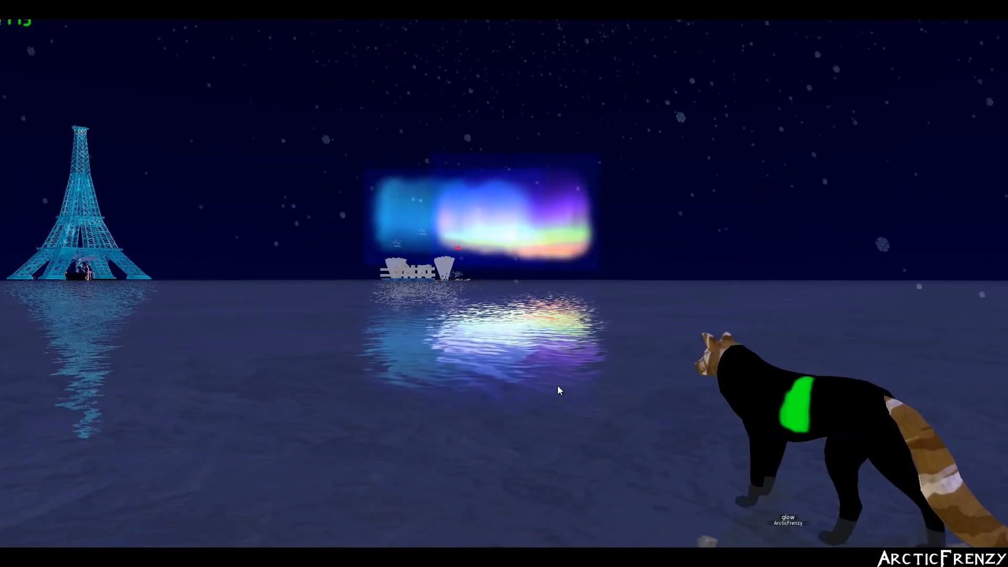
pyautogui.moveTo(557, 386); pyautogui.dragTo(557, 386)
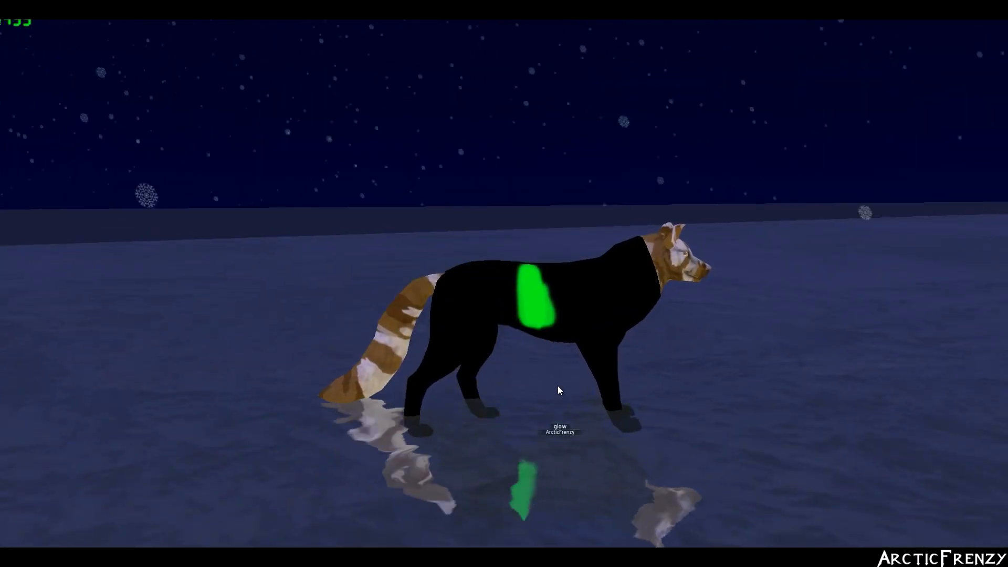
pyautogui.scroll(5, 557, 386)
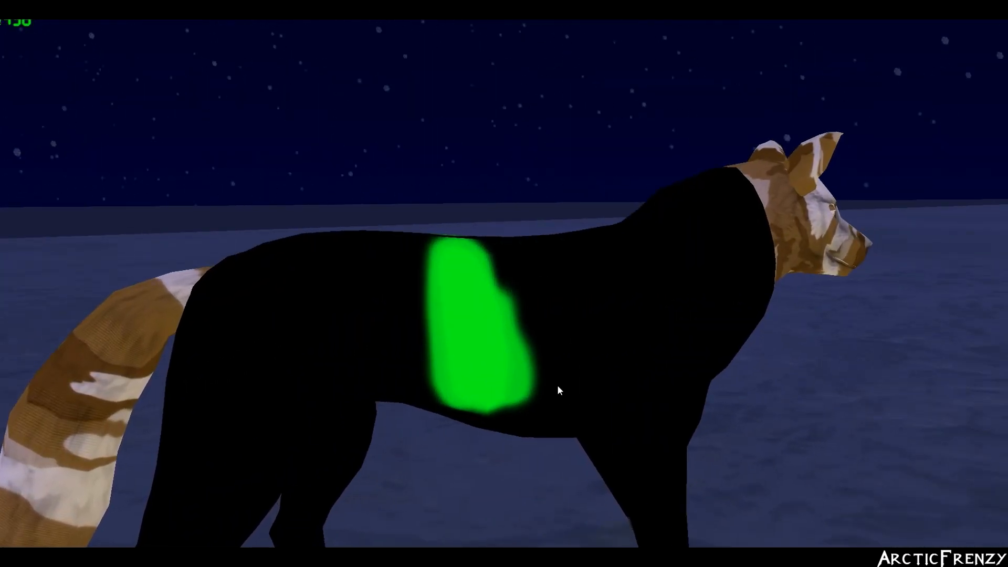
pyautogui.moveTo(557, 386); pyautogui.dragTo(558, 386)
pyautogui.scroll(3, 558, 386)
pyautogui.scroll(-2, 557, 386)
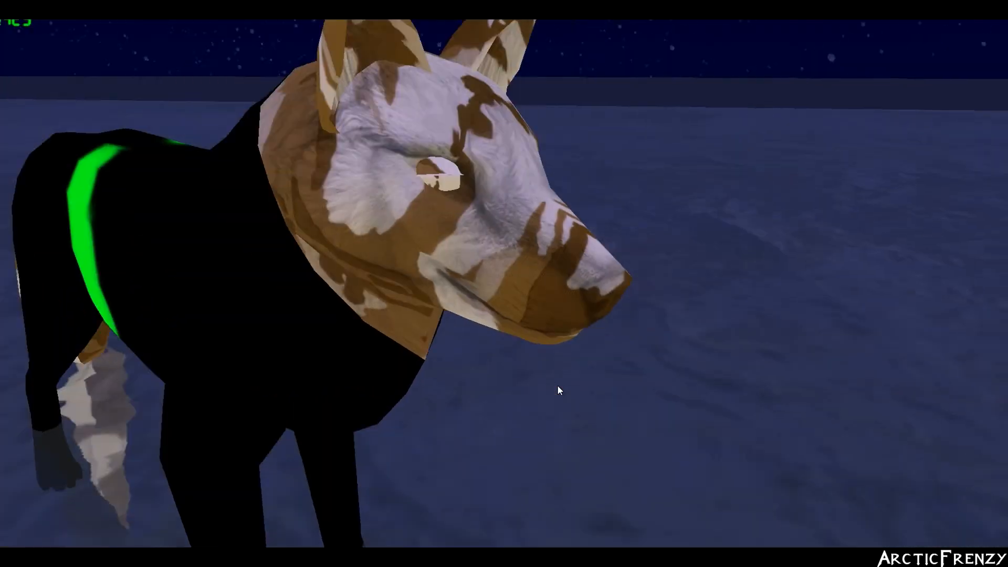
pyautogui.scroll(-5, 557, 385)
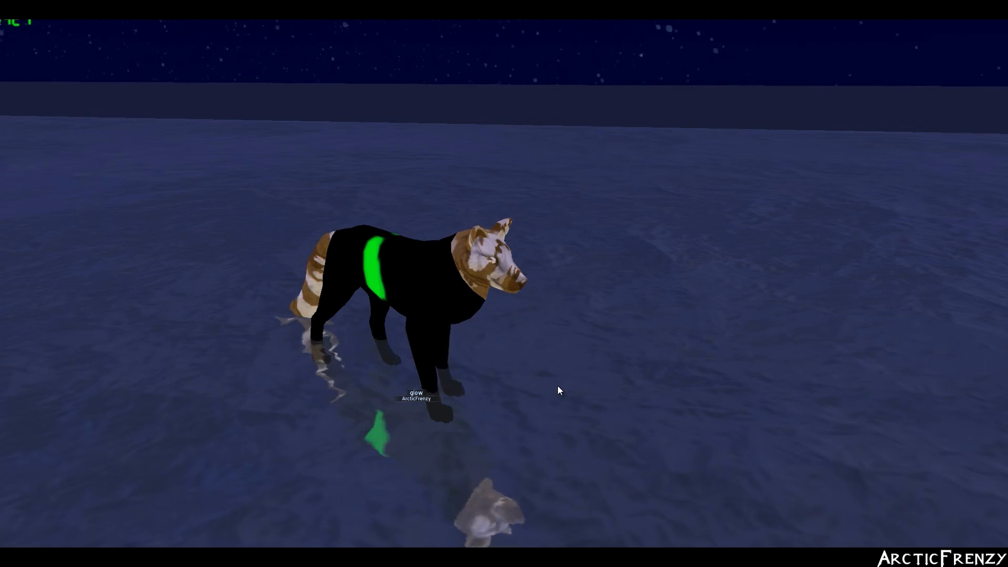
pyautogui.scroll(1, 558, 390)
pyautogui.scroll(3, 558, 386)
pyautogui.scroll(-5, 557, 386)
pyautogui.moveTo(557, 386); pyautogui.dragTo(557, 386)
pyautogui.scroll(2, 557, 385)
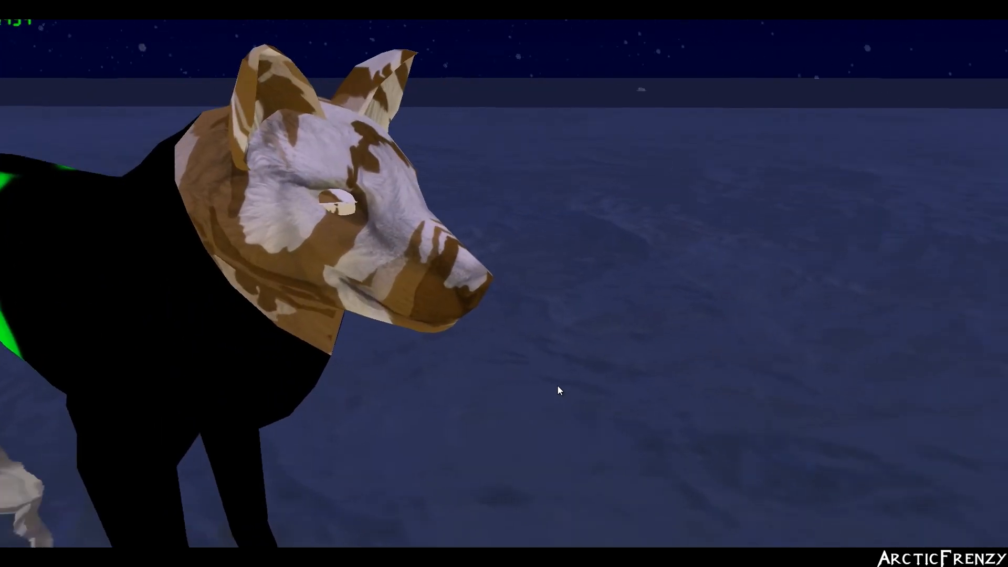
pyautogui.scroll(-2, 557, 386)
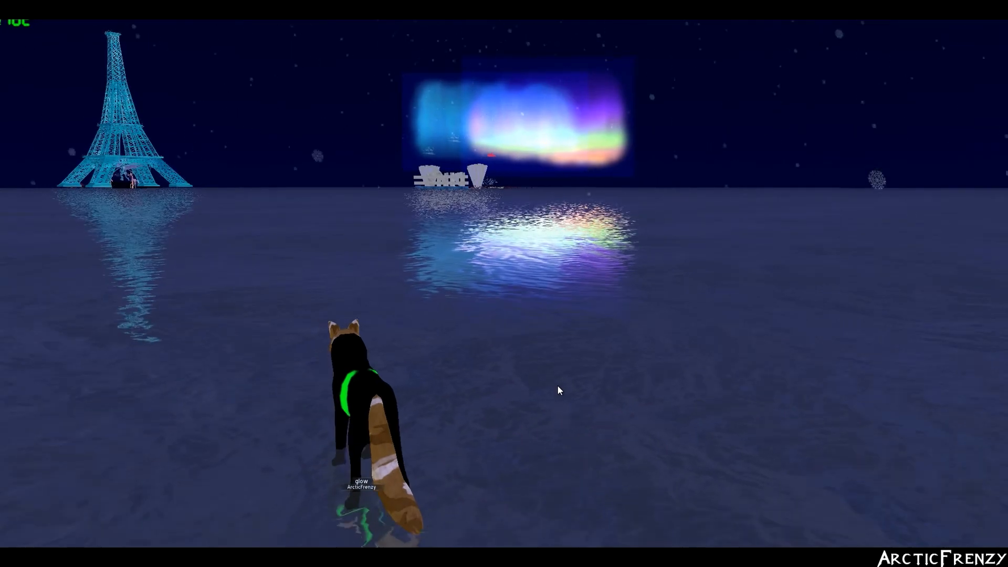
pyautogui.moveTo(557, 386); pyautogui.dragTo(558, 386)
pyautogui.scroll(3, 558, 385)
pyautogui.scroll(4, 557, 386)
pyautogui.scroll(-4, 557, 386)
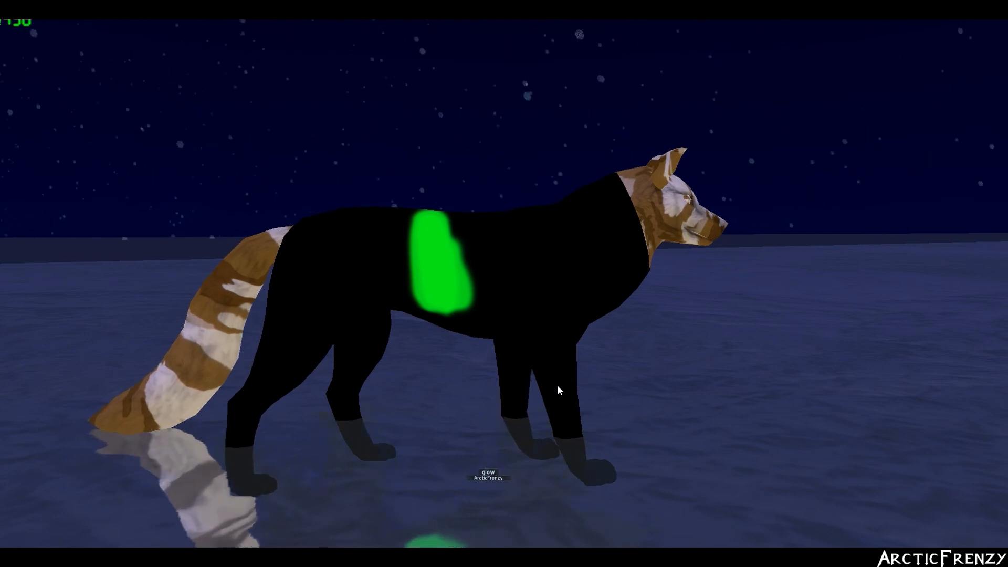
pyautogui.moveTo(557, 386); pyautogui.dragTo(558, 386)
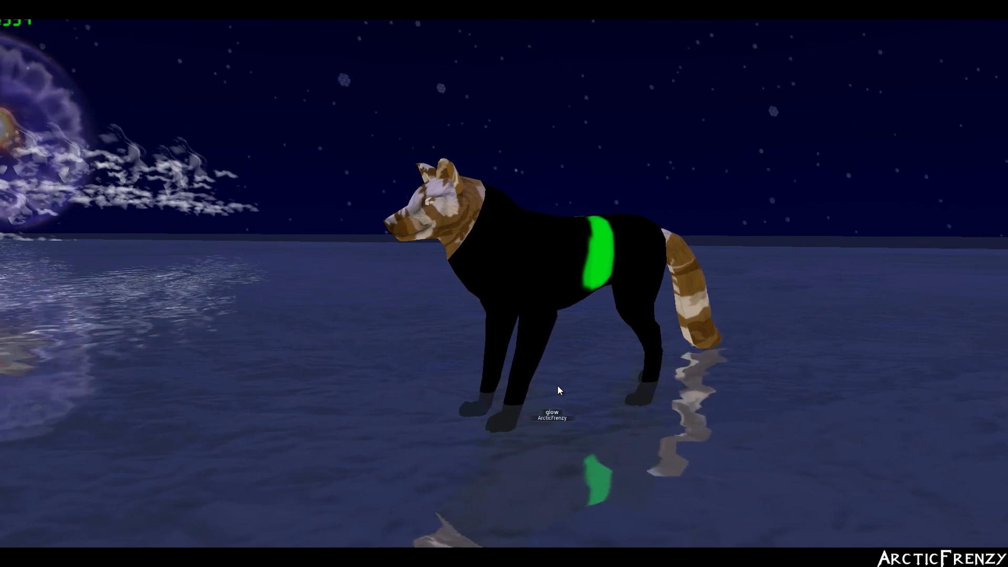